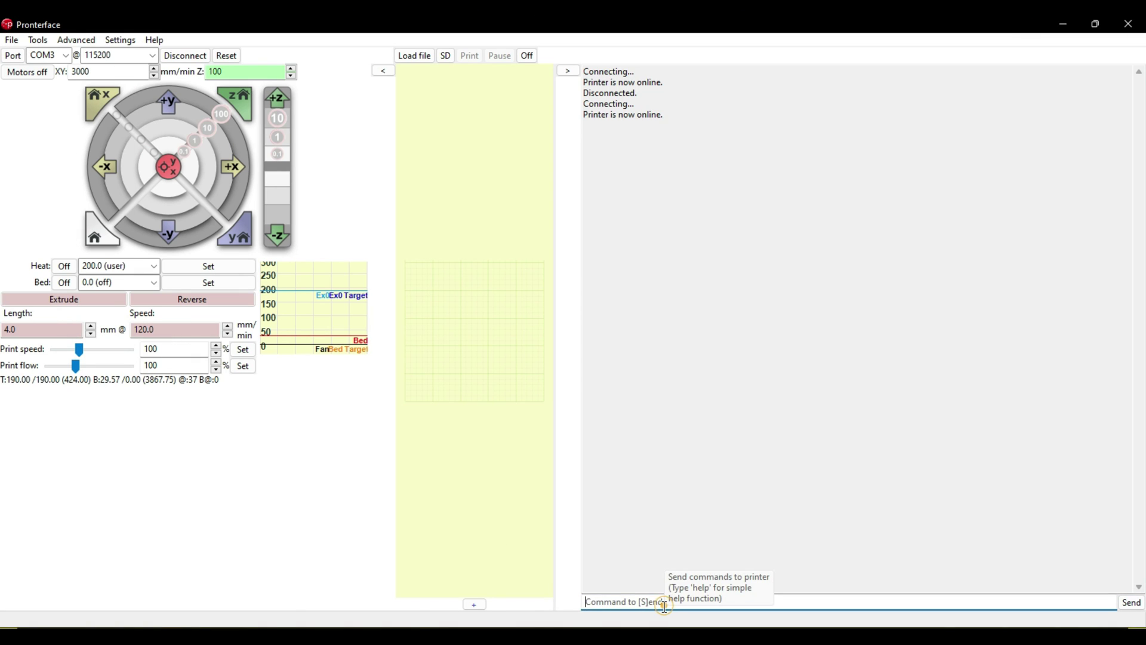
- Request the printer's settings with M503 and highlight the extruder E value in the M92 steps-per-unit line
{"action": "type", "text": "M503"}
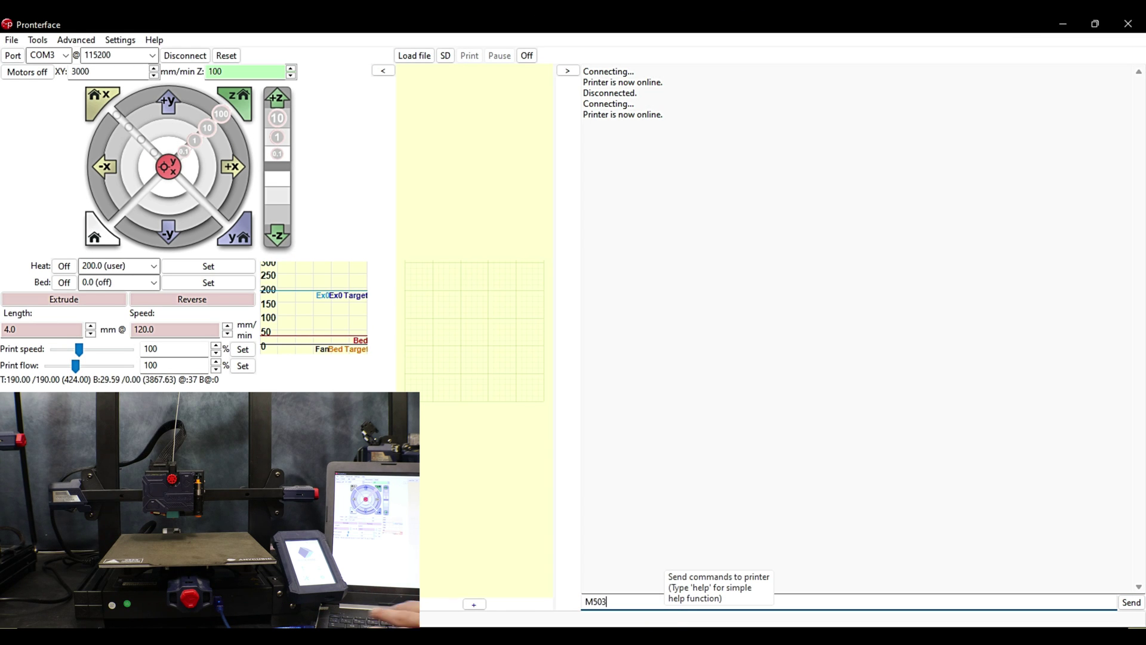
{"action": "key", "text": "Return"}
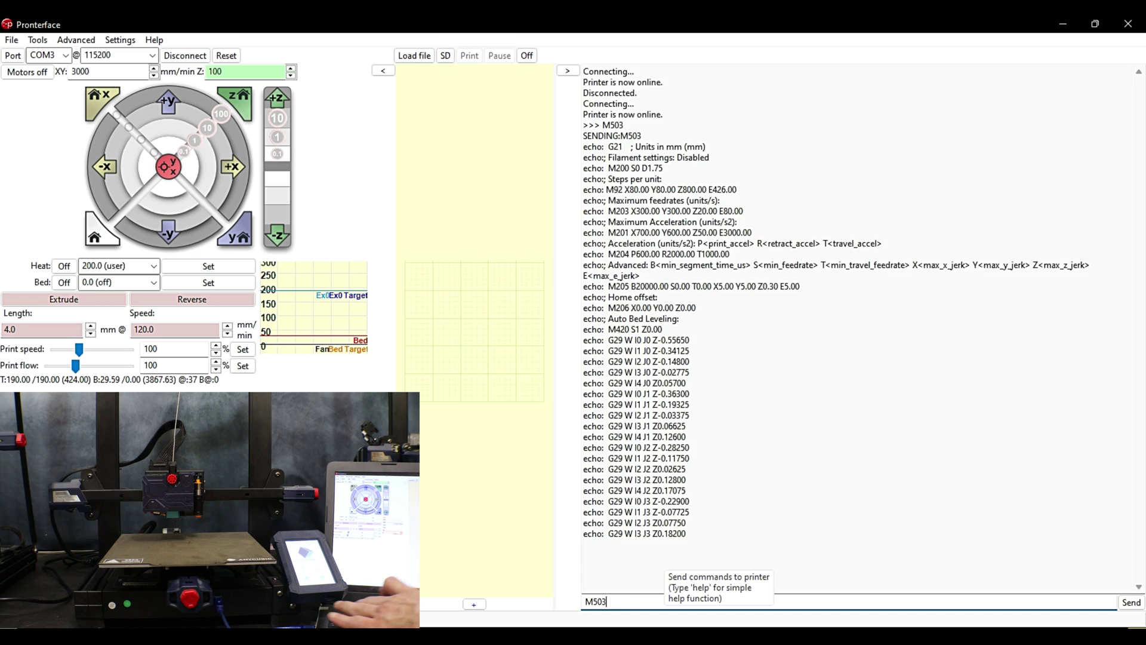
{"action": "left_click", "coordinate": [525, 533]}
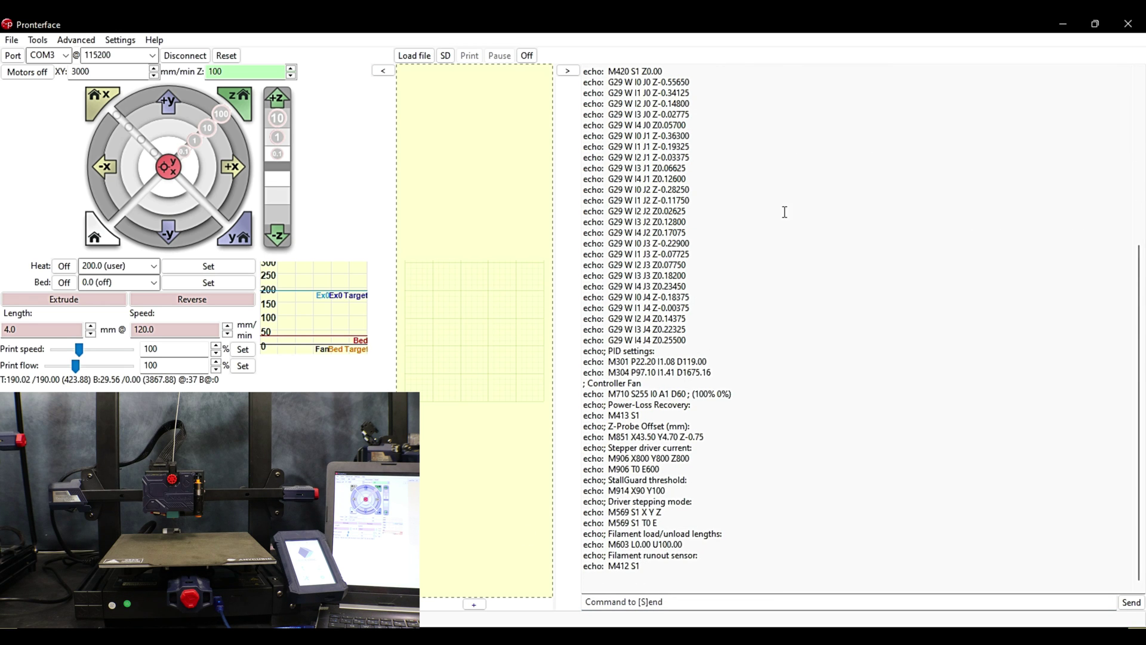
{"action": "scroll", "coordinate": [785, 212], "scroll_direction": "up", "scroll_amount": 6}
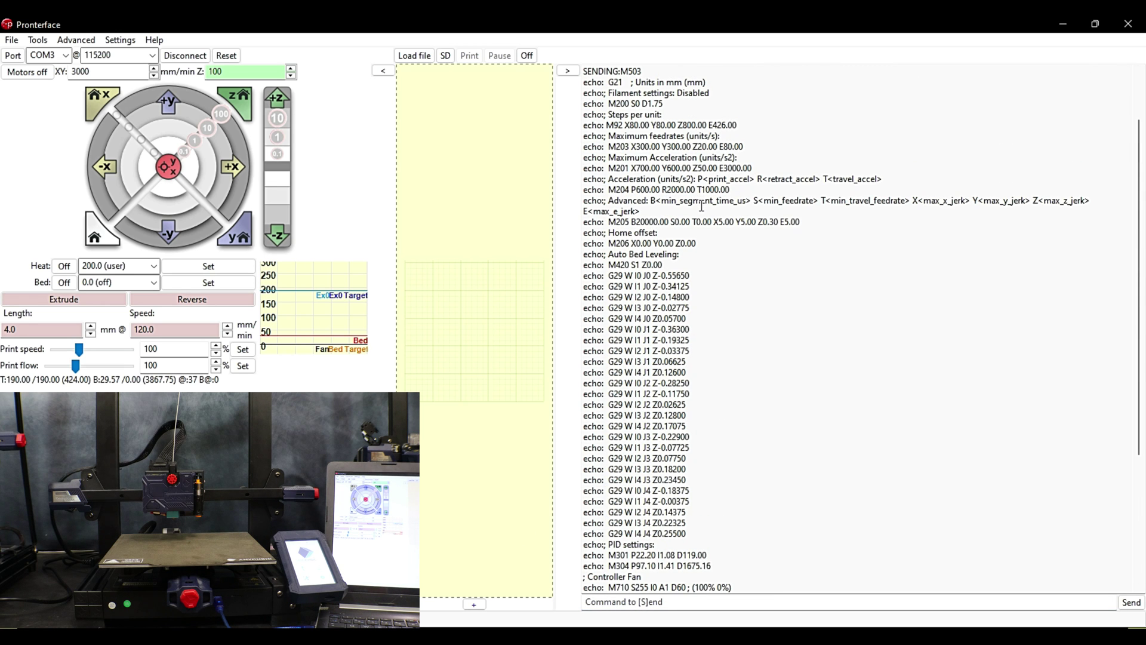
{"action": "double_click", "coordinate": [744, 126]}
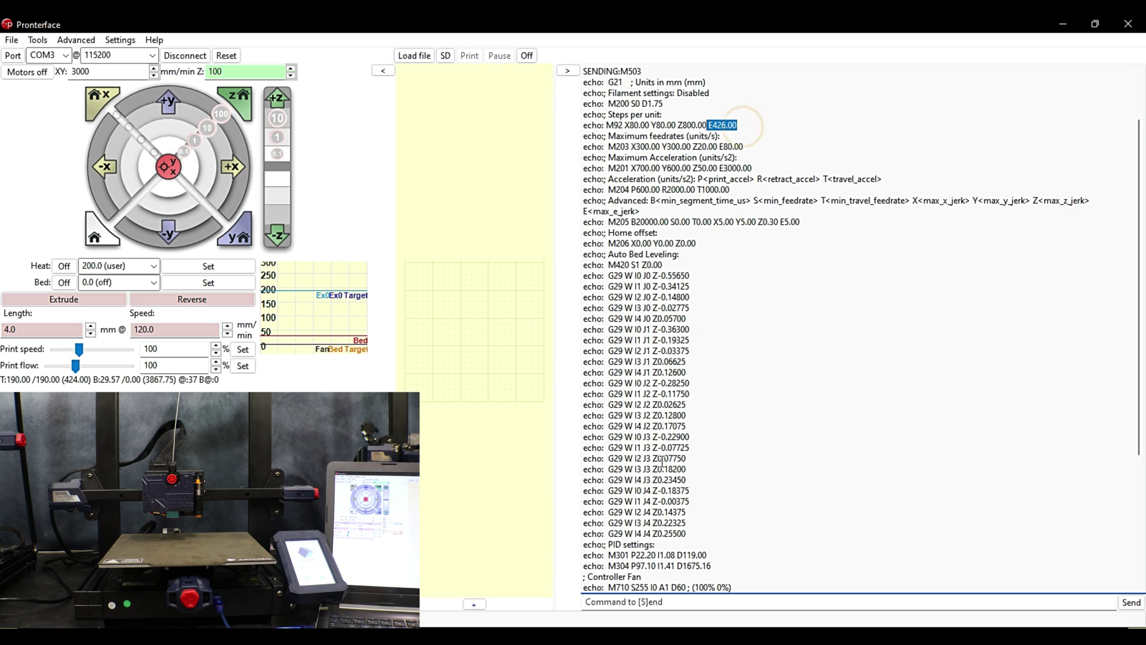
- Send G91 to the printer to switch it to relative positioning
{"action": "scroll", "coordinate": [669, 480], "scroll_direction": "down", "scroll_amount": 6}
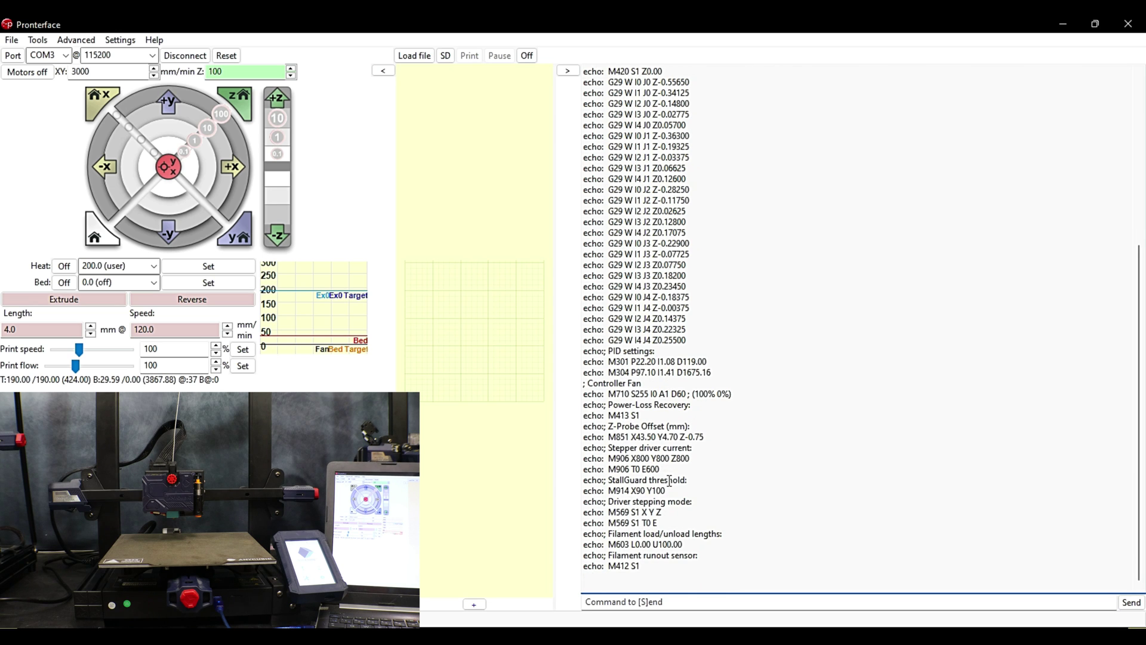
{"action": "left_click", "coordinate": [629, 602]}
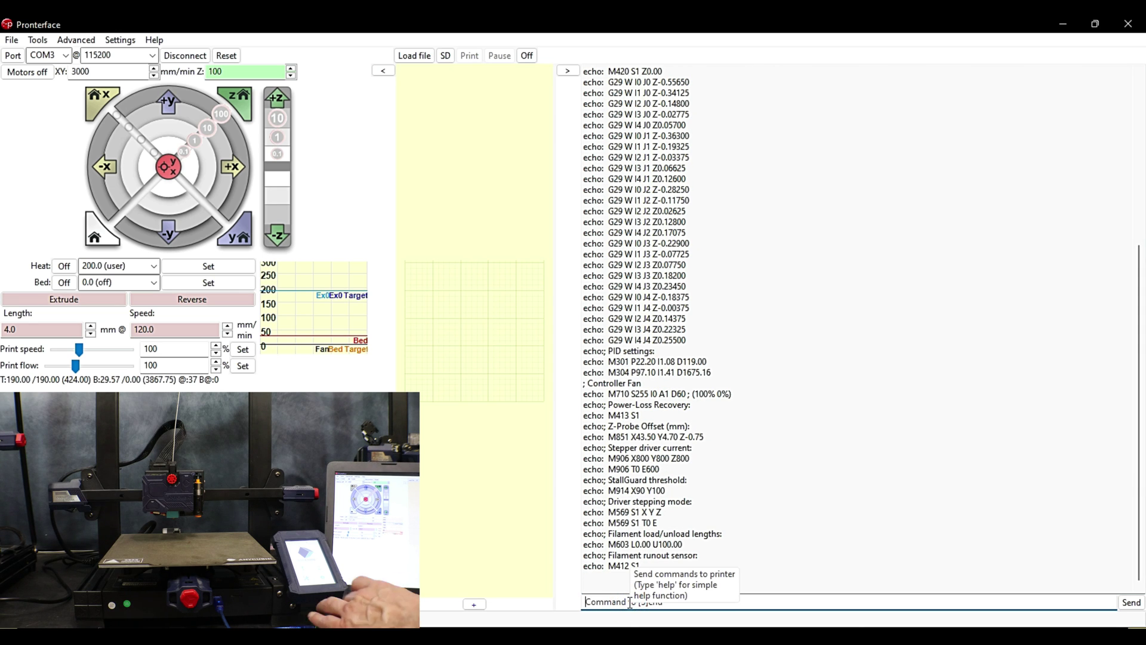
{"action": "type", "text": "G91"}
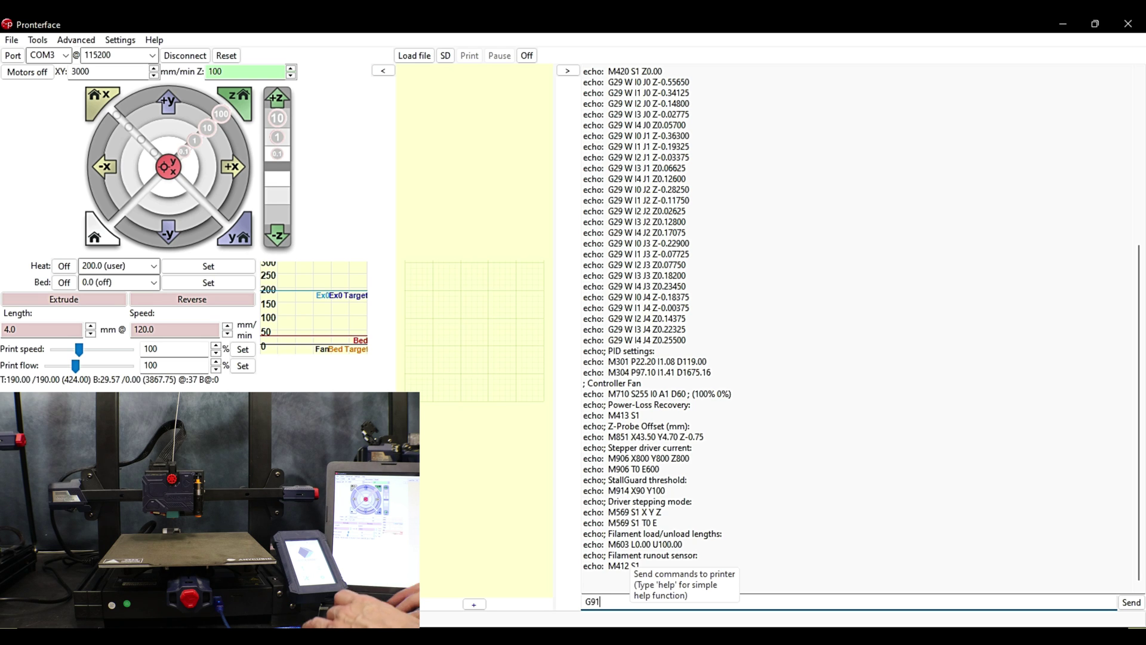
{"action": "key", "text": "Return"}
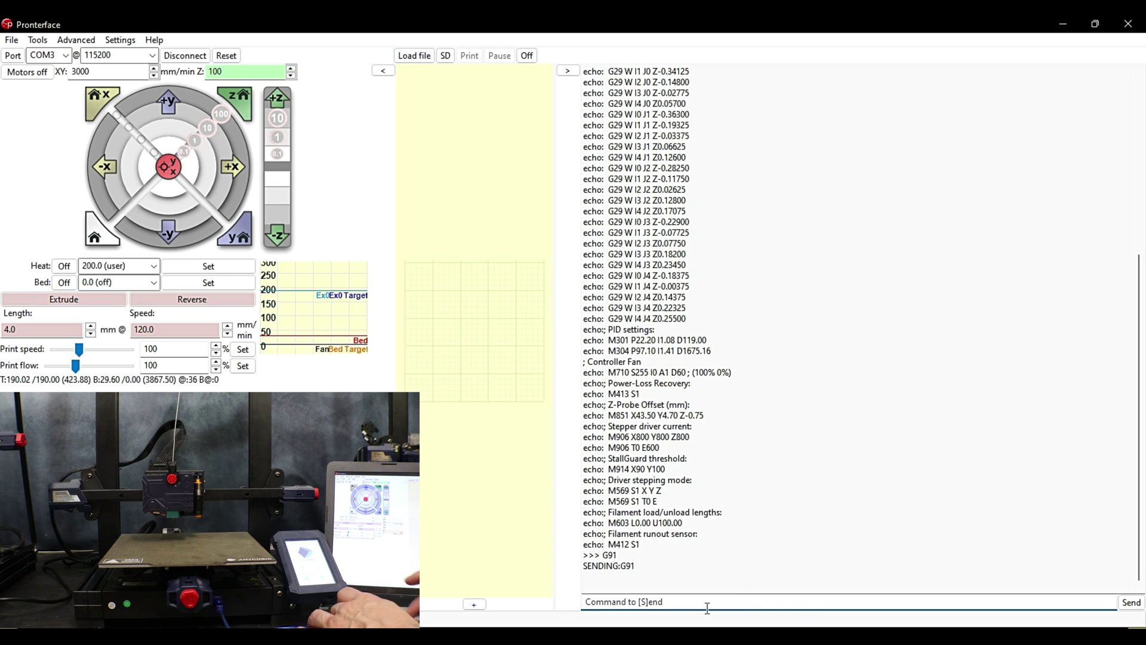
- Extrude 100 mm of filament at a feed rate of 60 by sending G1 E100 F60
{"action": "left_click", "coordinate": [677, 600]}
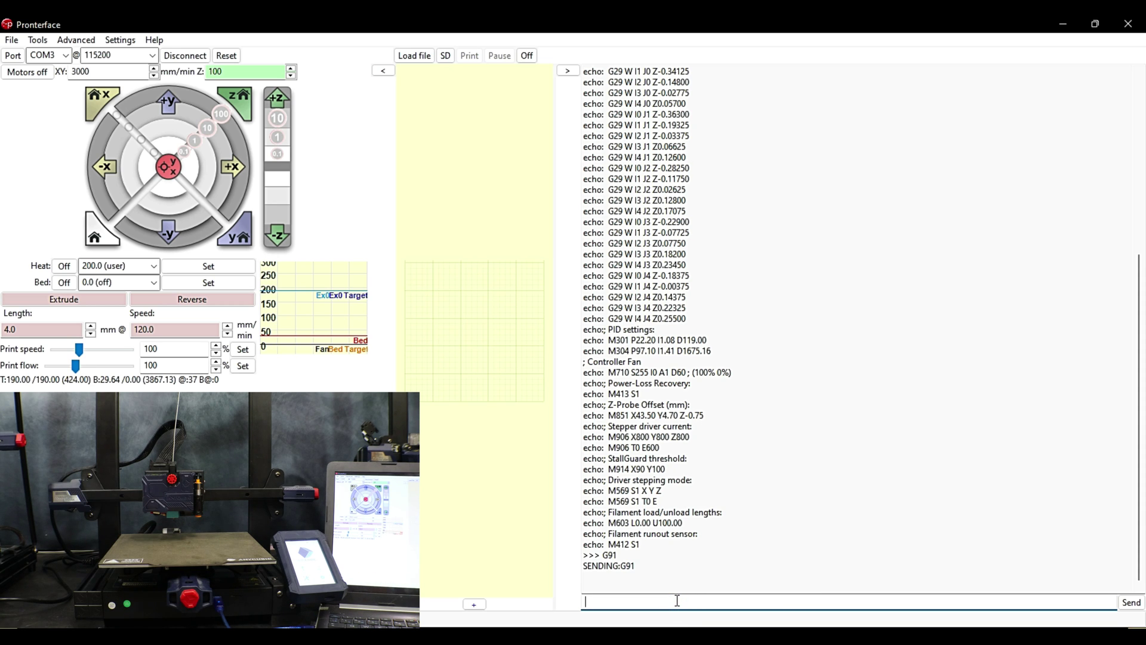
{"action": "type", "text": "G1"}
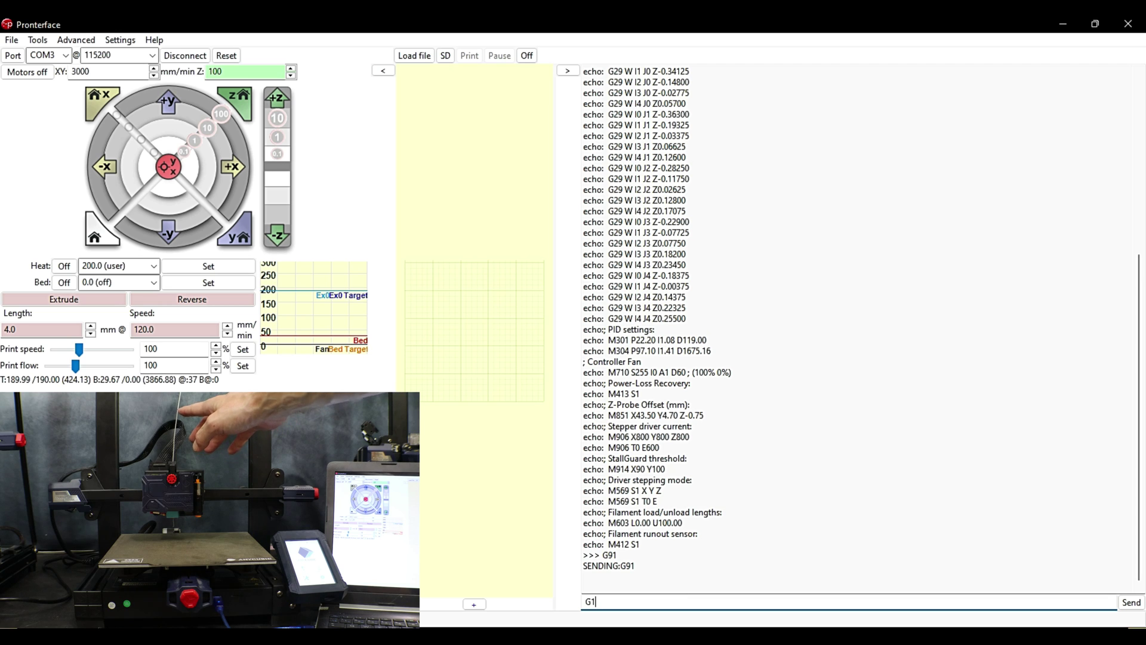
{"action": "type", "text": " E"}
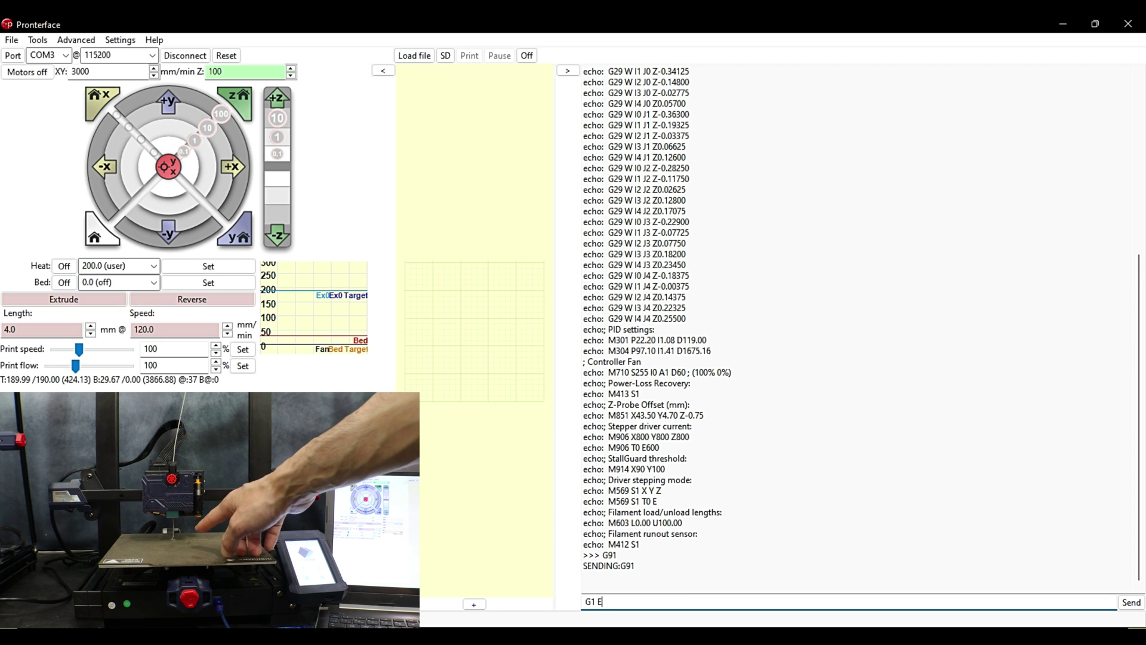
{"action": "type", "text": "100"}
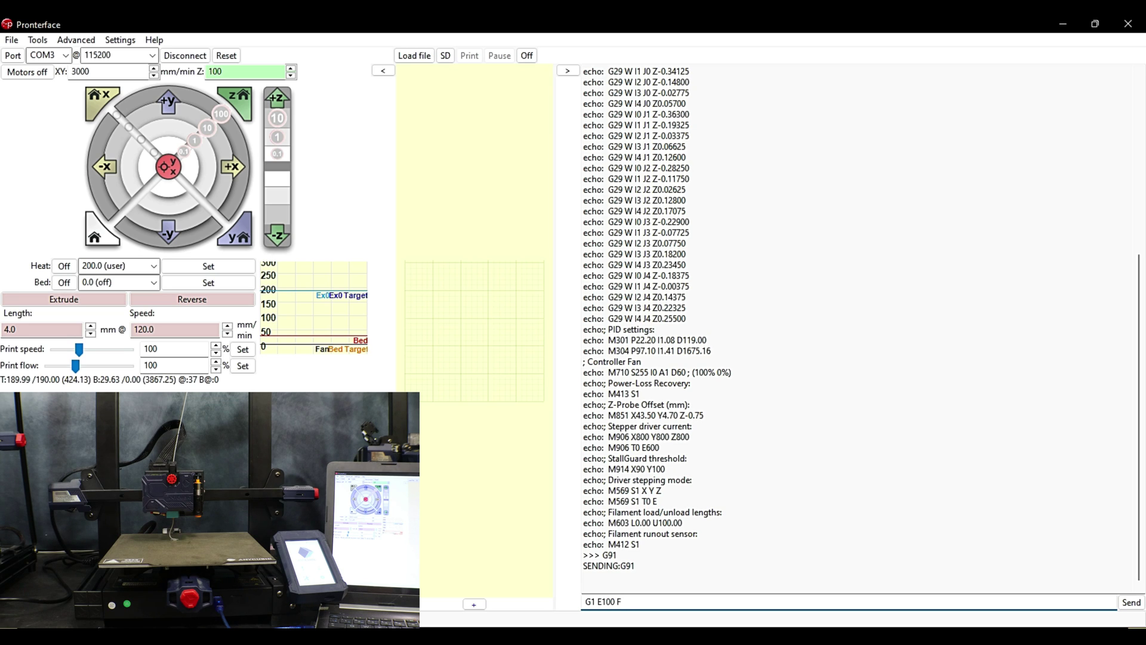
{"action": "type", "text": "F60"}
{"action": "key", "text": "Return"}
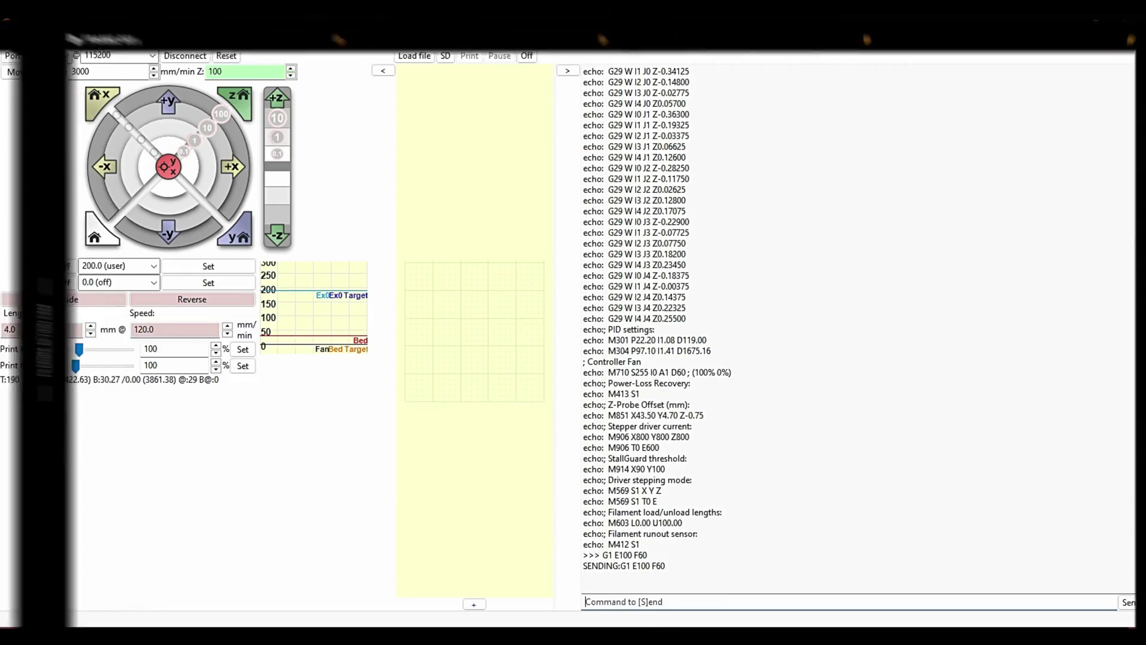
- Open Calculator, divide 100 by 97 and start a multiplication with the quotient
{"action": "key", "text": "super"}
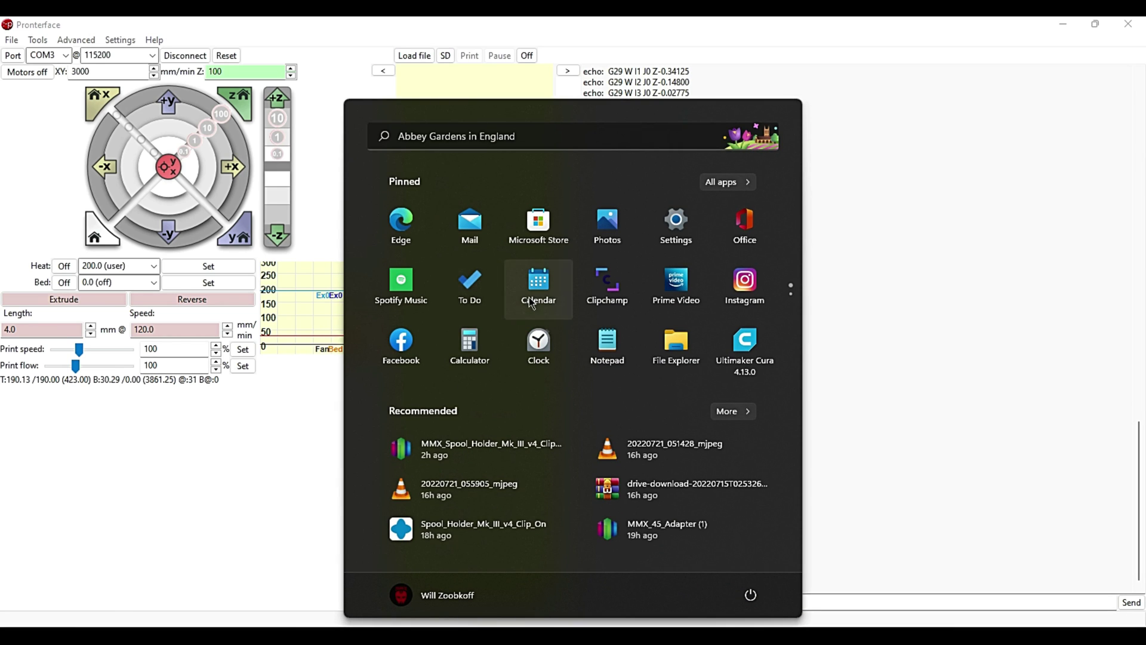
{"action": "left_click", "coordinate": [469, 343]}
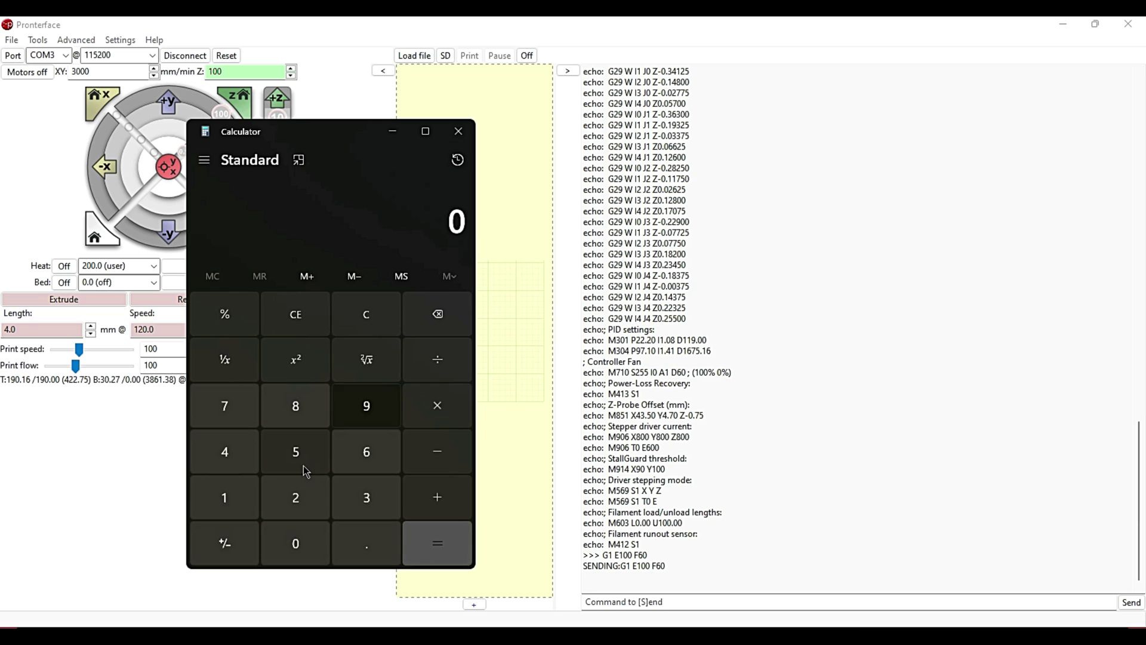
{"action": "left_click", "coordinate": [210, 500]}
{"action": "left_click", "coordinate": [295, 542]}
{"action": "left_click", "coordinate": [295, 543]}
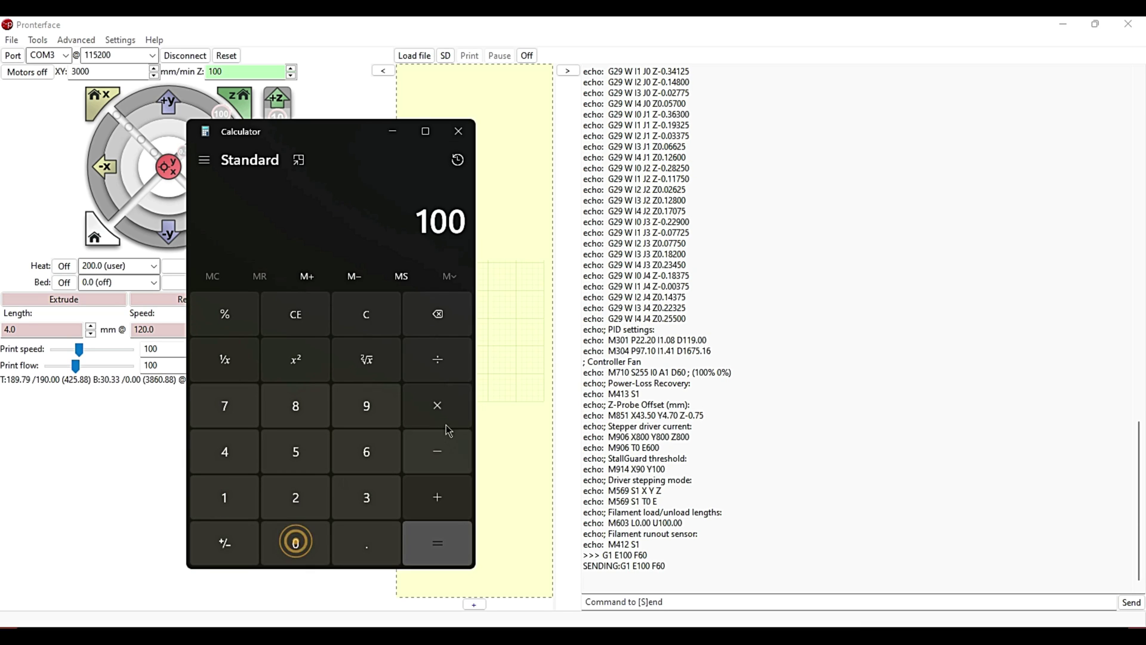
{"action": "left_click", "coordinate": [446, 370]}
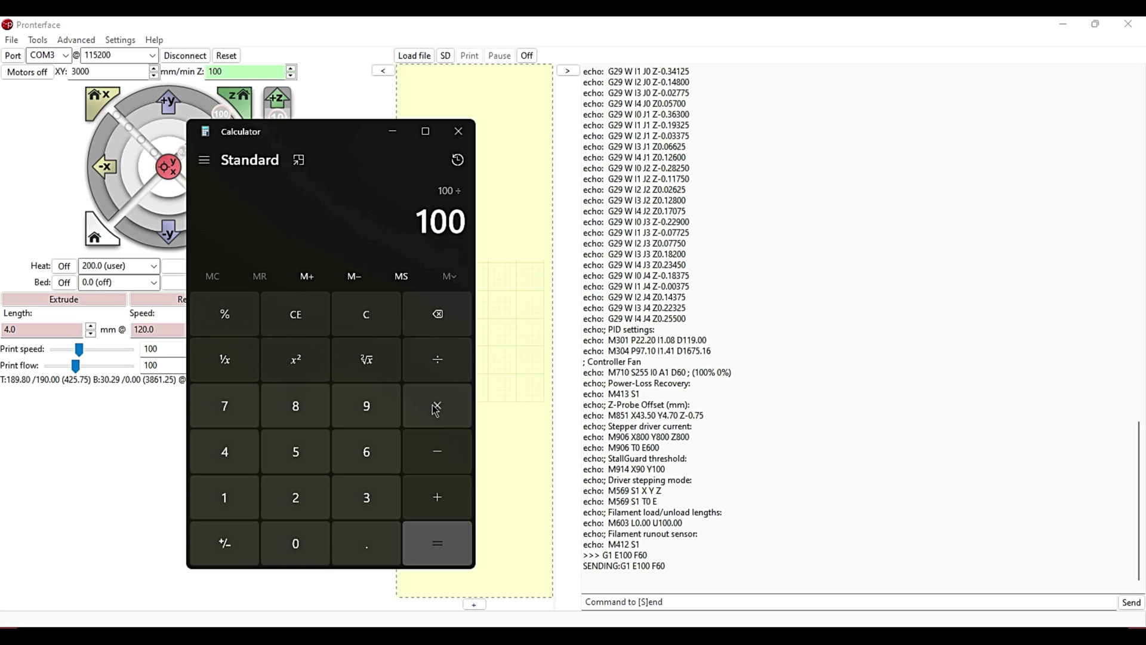
{"action": "left_click", "coordinate": [375, 406]}
{"action": "left_click", "coordinate": [232, 410]}
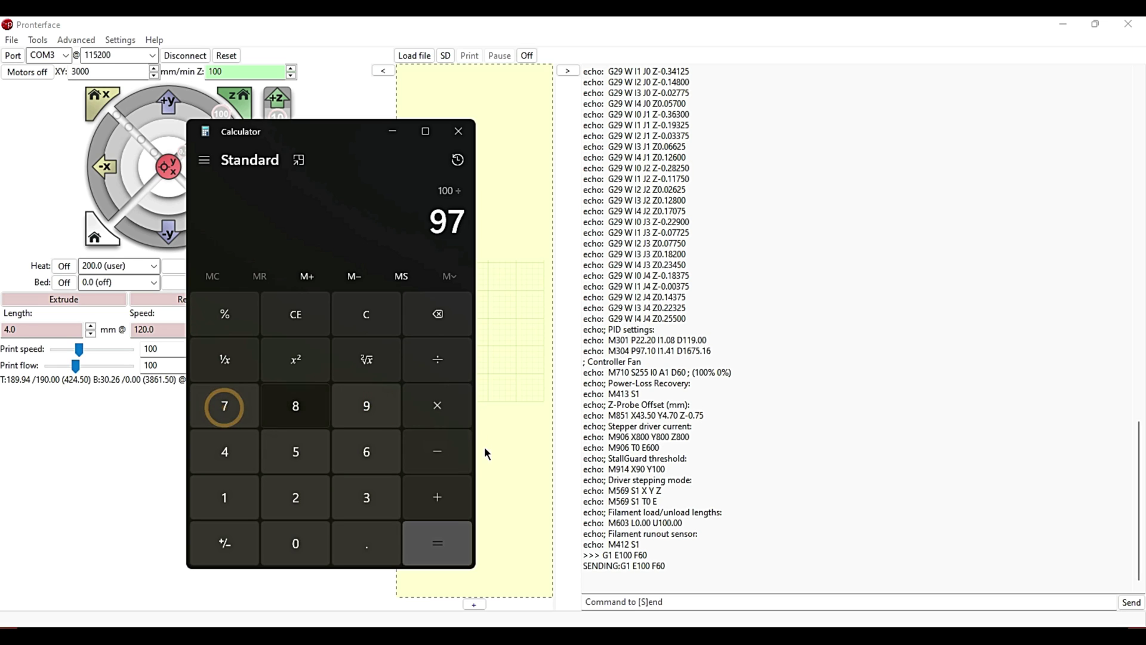
{"action": "left_click", "coordinate": [445, 416]}
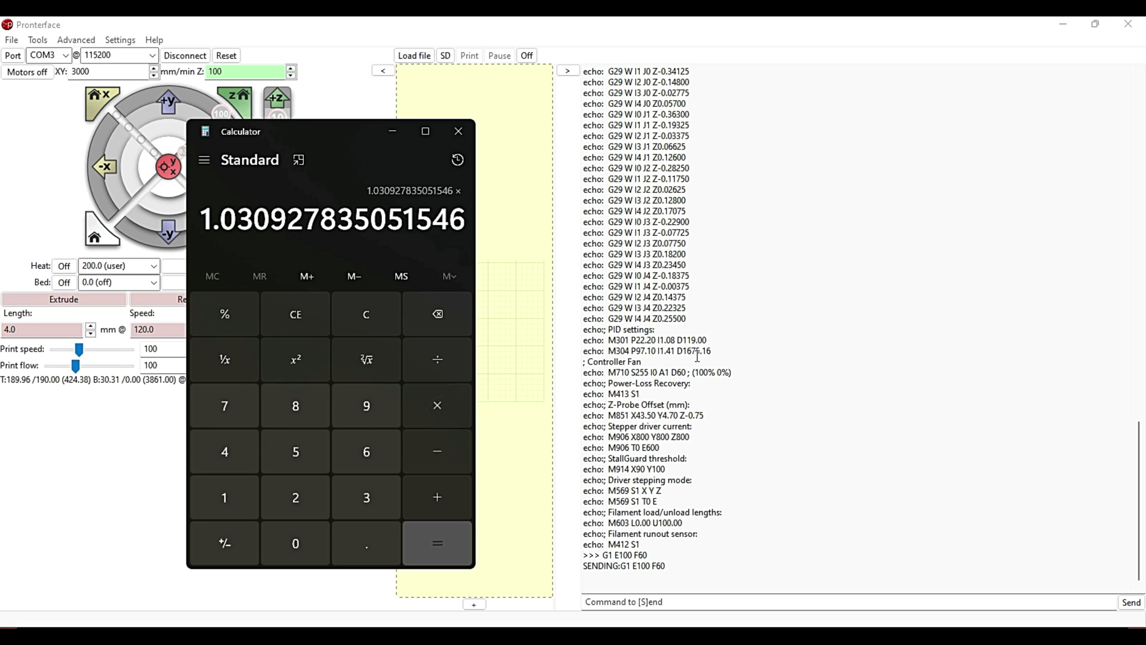
- Return to Pronterface, send M503 again and highlight the extruder E value in the newest M92 line
{"action": "left_click", "coordinate": [734, 357]}
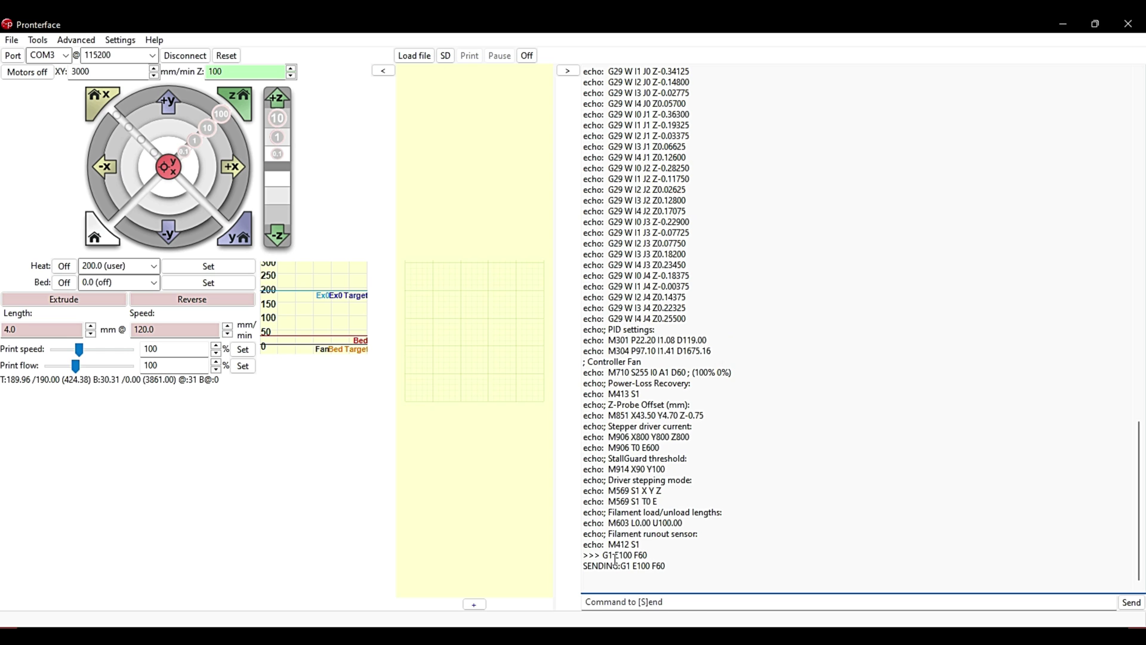
{"action": "left_click", "coordinate": [663, 598]}
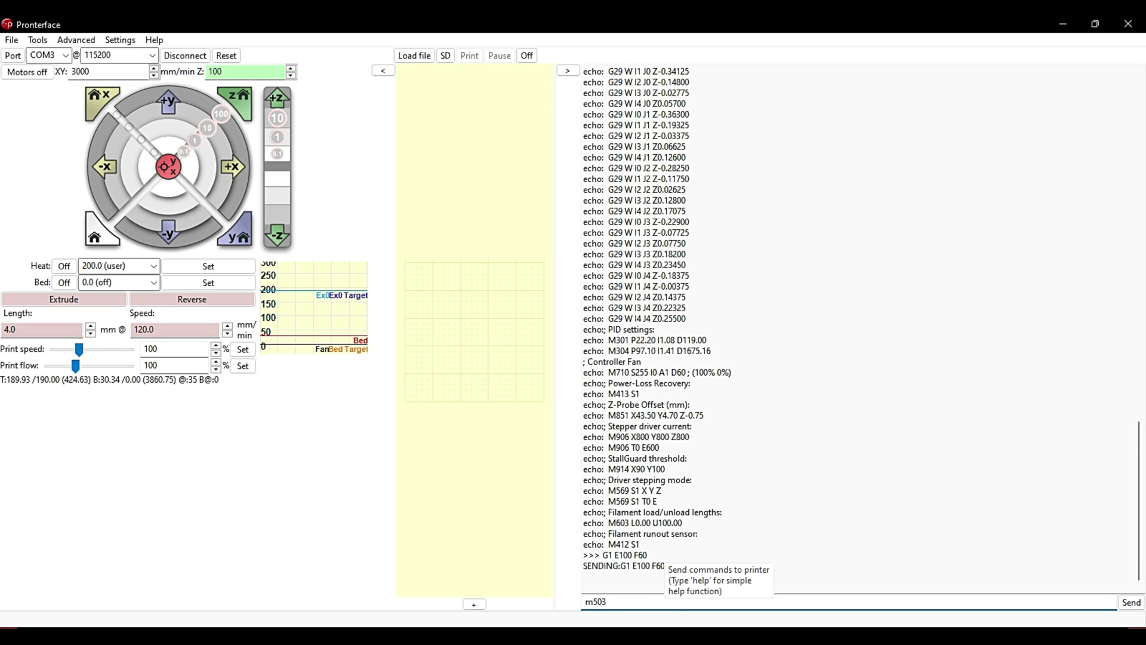
{"action": "key", "text": "Return"}
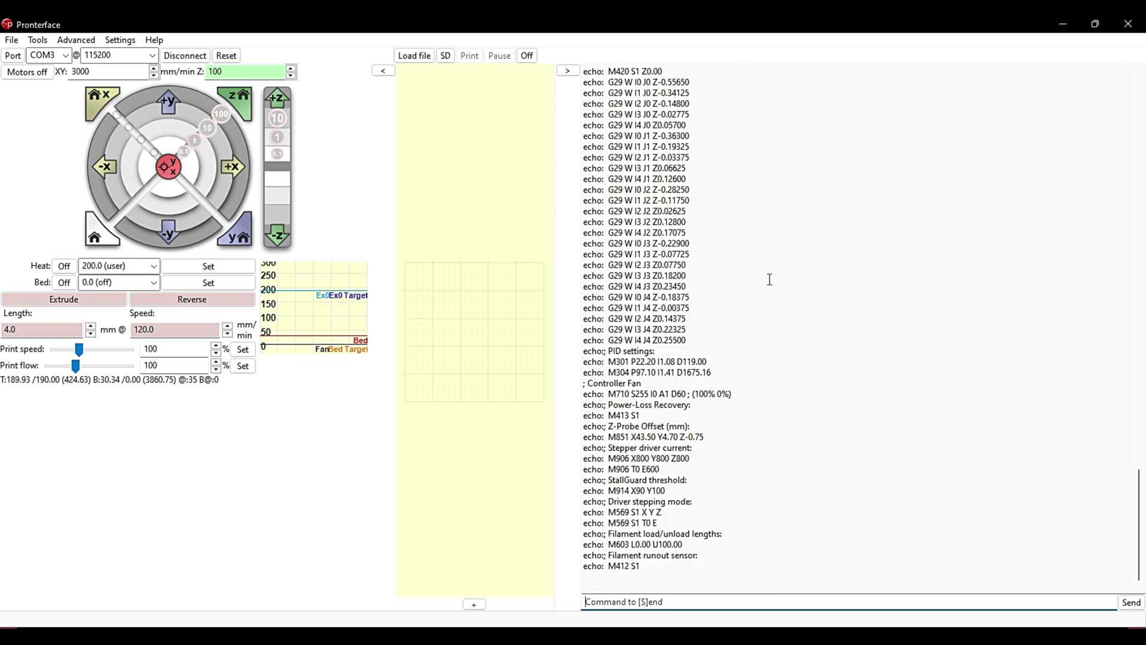
{"action": "scroll", "coordinate": [769, 279], "scroll_direction": "up", "scroll_amount": 9}
{"action": "left_click_drag", "start_coordinate": [756, 220], "coordinate": [702, 218]}
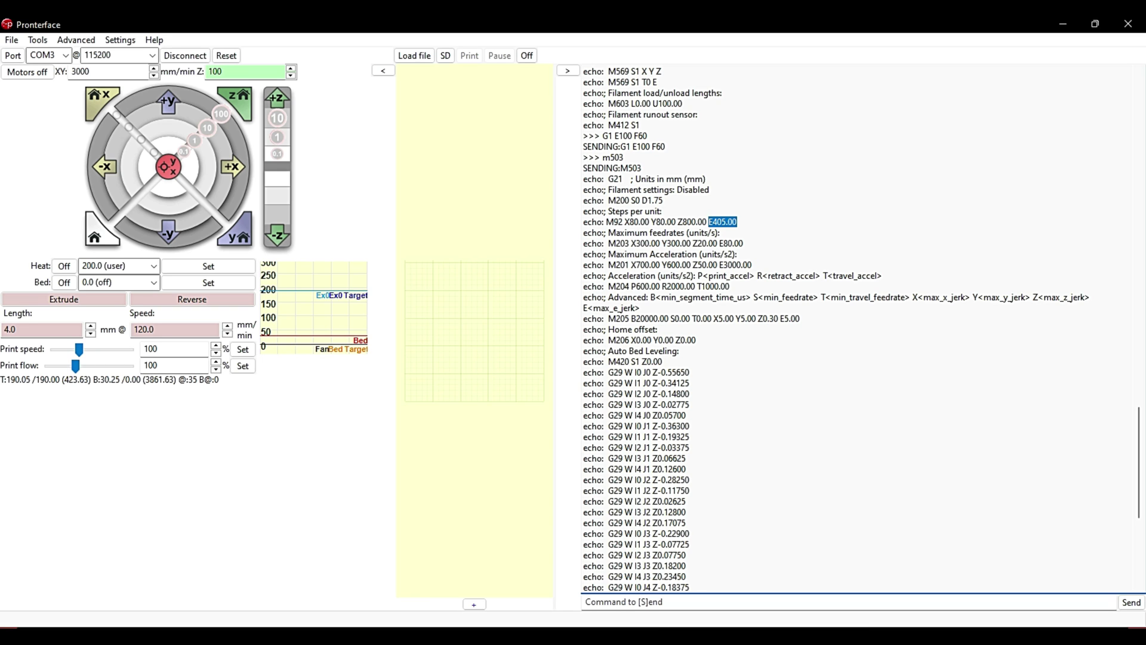
- Switch to Calculator, multiply the quotient by 405 and highlight the result down to its first decimal
{"action": "key", "text": "alt+Tab"}
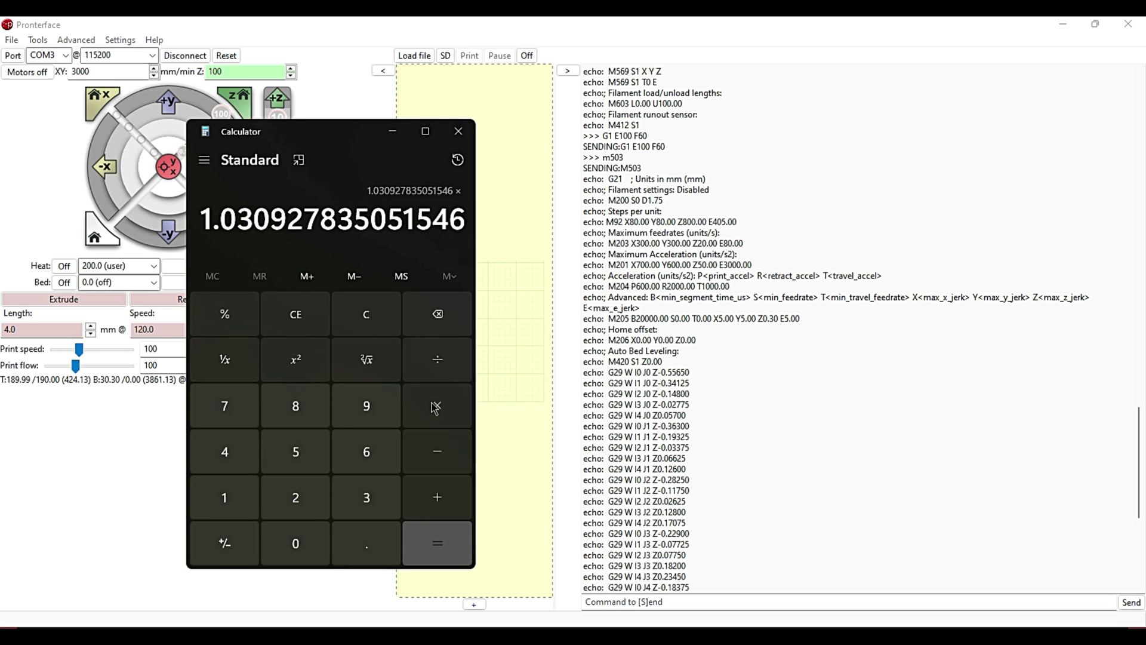
{"action": "left_click", "coordinate": [435, 407]}
{"action": "left_click", "coordinate": [229, 454]}
{"action": "left_click", "coordinate": [291, 542]}
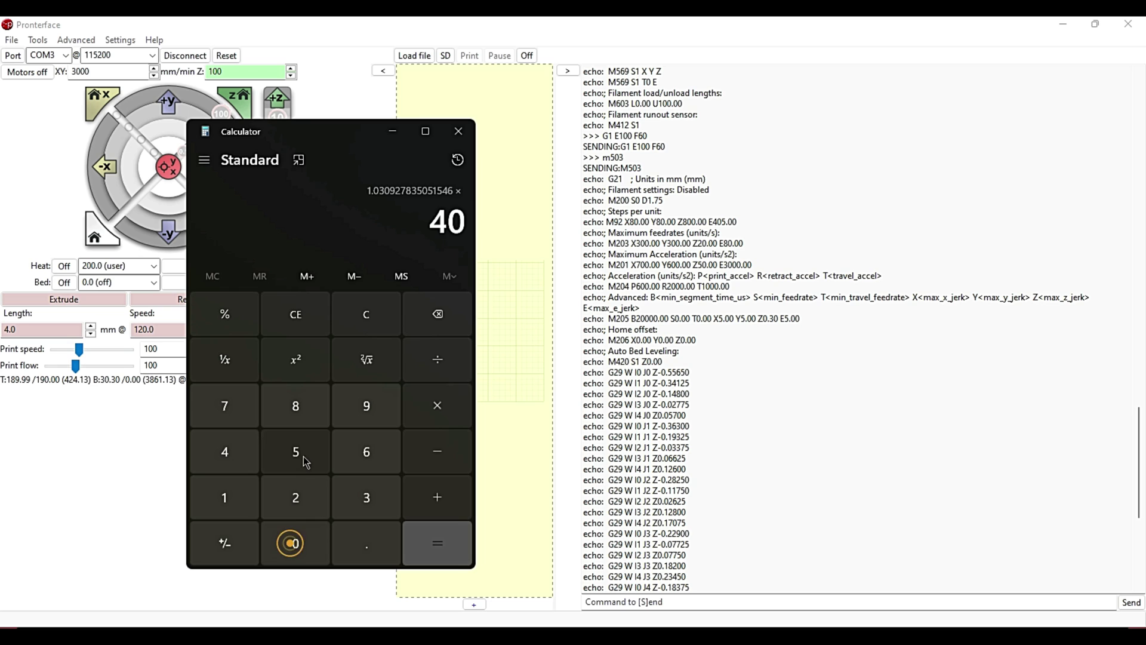
{"action": "left_click", "coordinate": [305, 460]}
{"action": "left_click", "coordinate": [439, 543]}
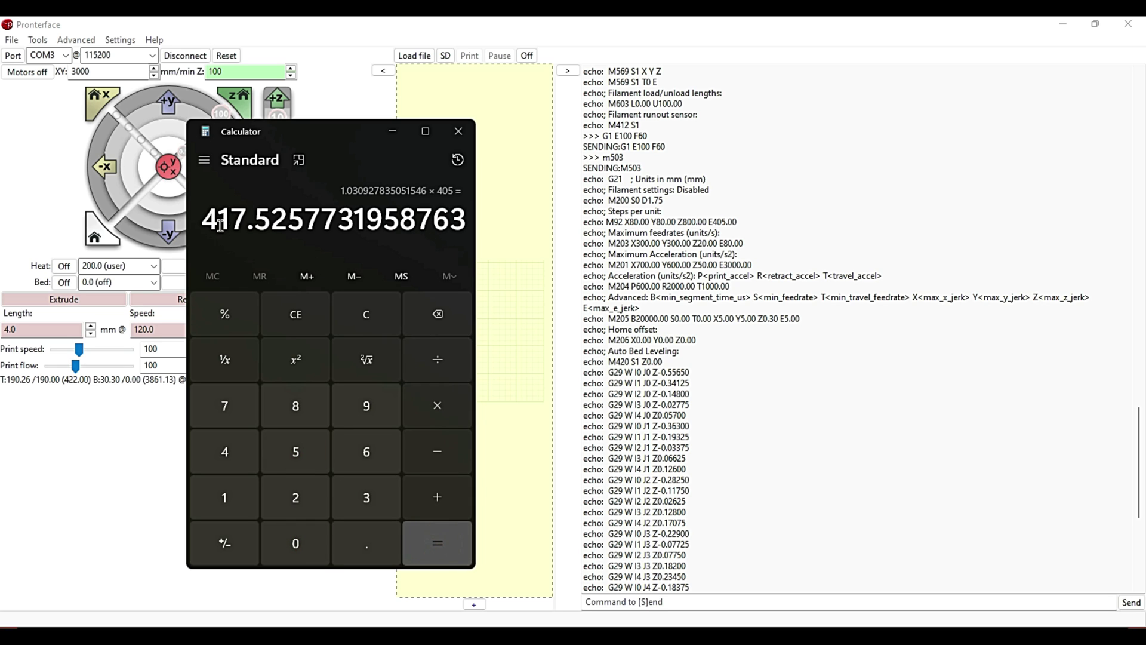
{"action": "left_click_drag", "start_coordinate": [206, 220], "coordinate": [269, 222]}
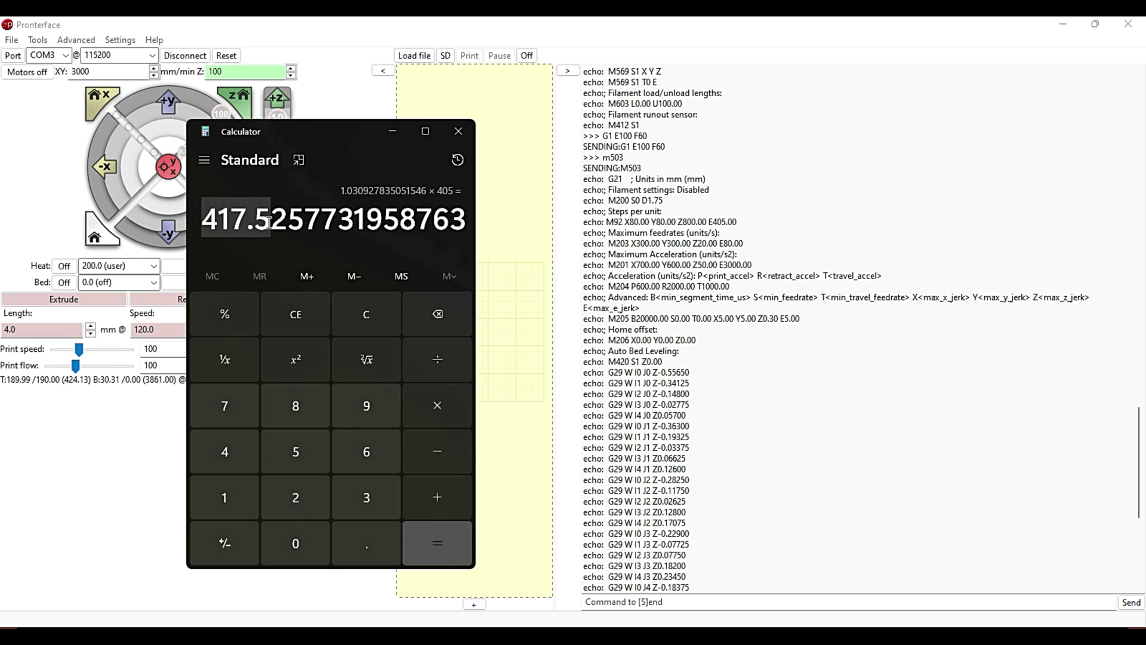
- Back in Pronterface, set the extruder steps with M92 E417.5 and store the setting with M500
{"action": "left_click", "coordinate": [718, 523]}
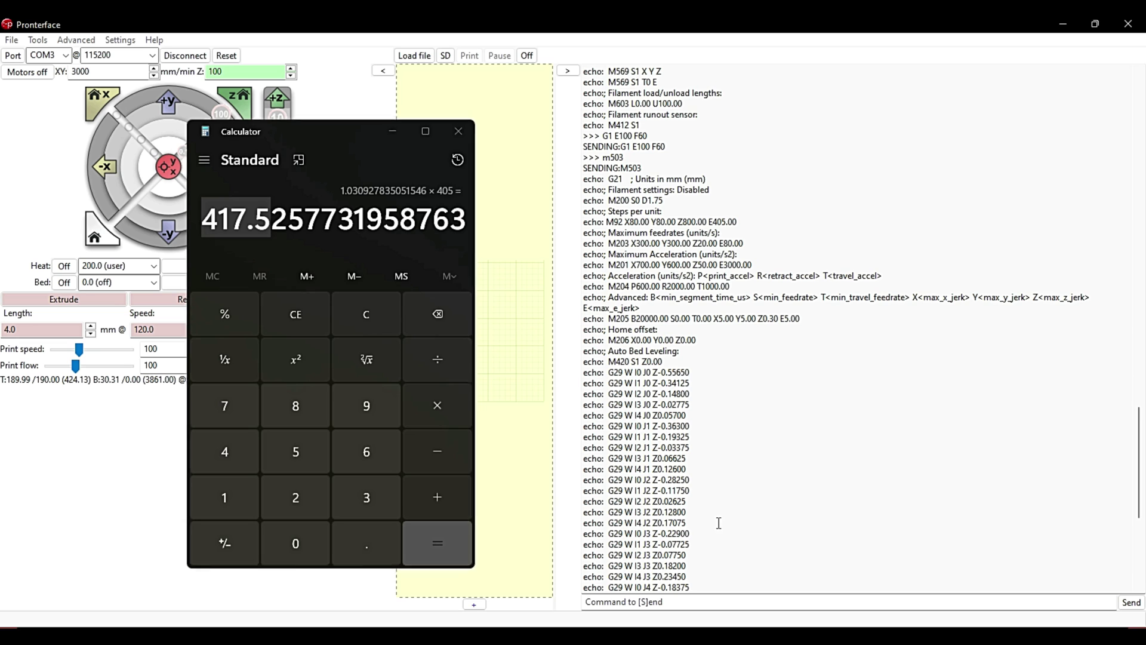
{"action": "scroll", "coordinate": [718, 523], "scroll_direction": "down", "scroll_amount": 9}
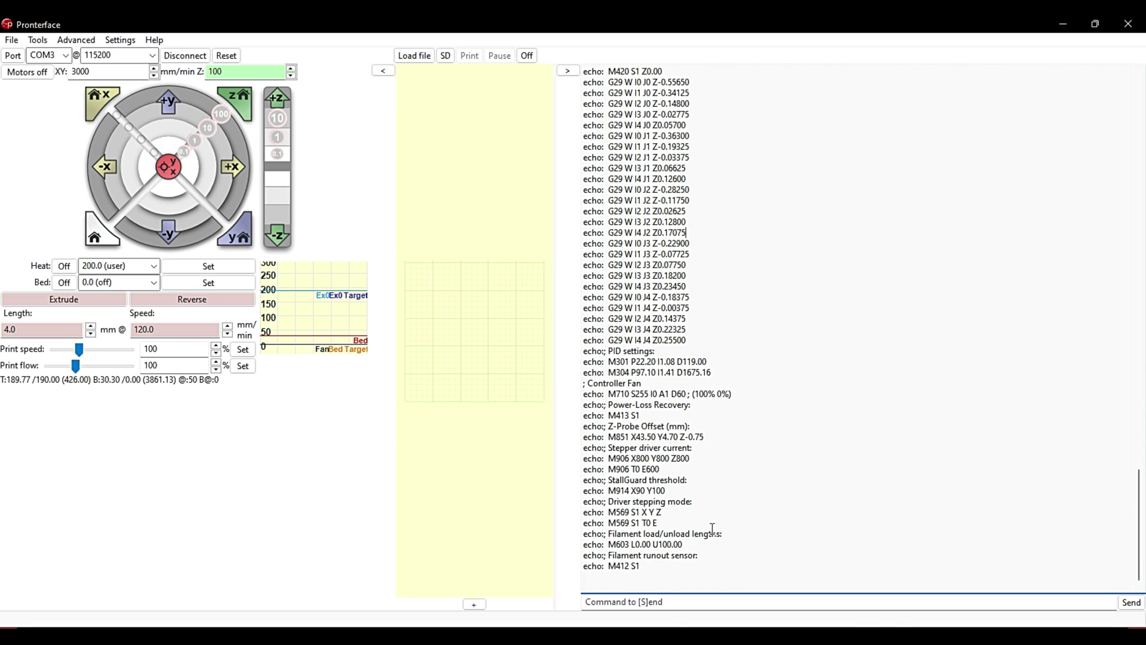
{"action": "left_click", "coordinate": [648, 601]}
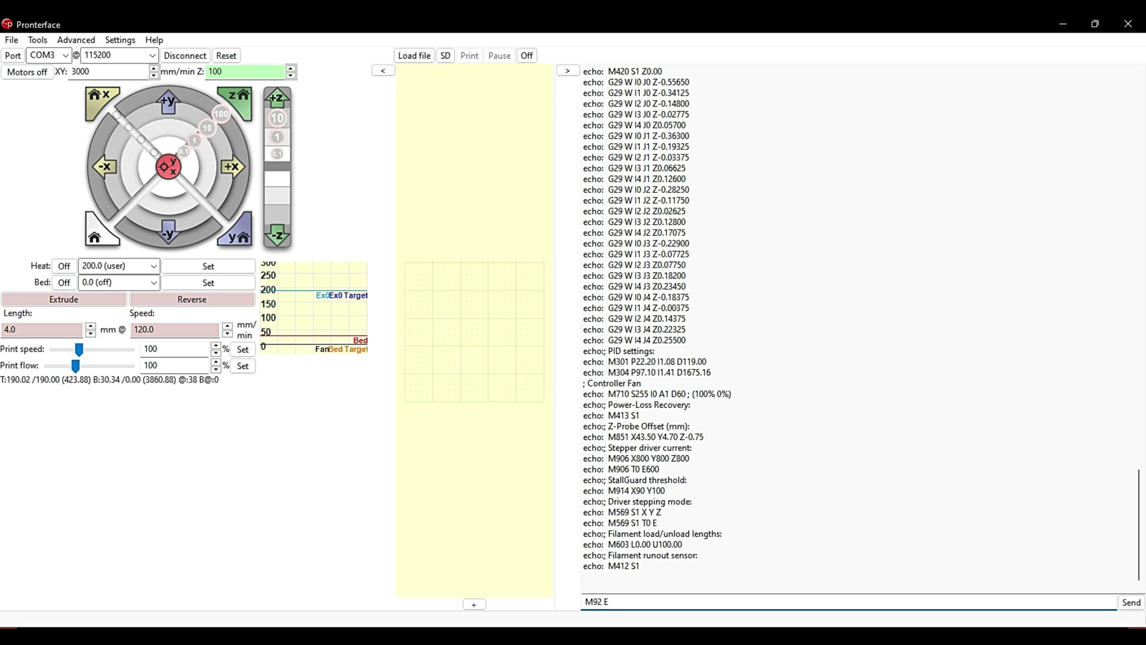
{"action": "key", "text": "alt+Tab"}
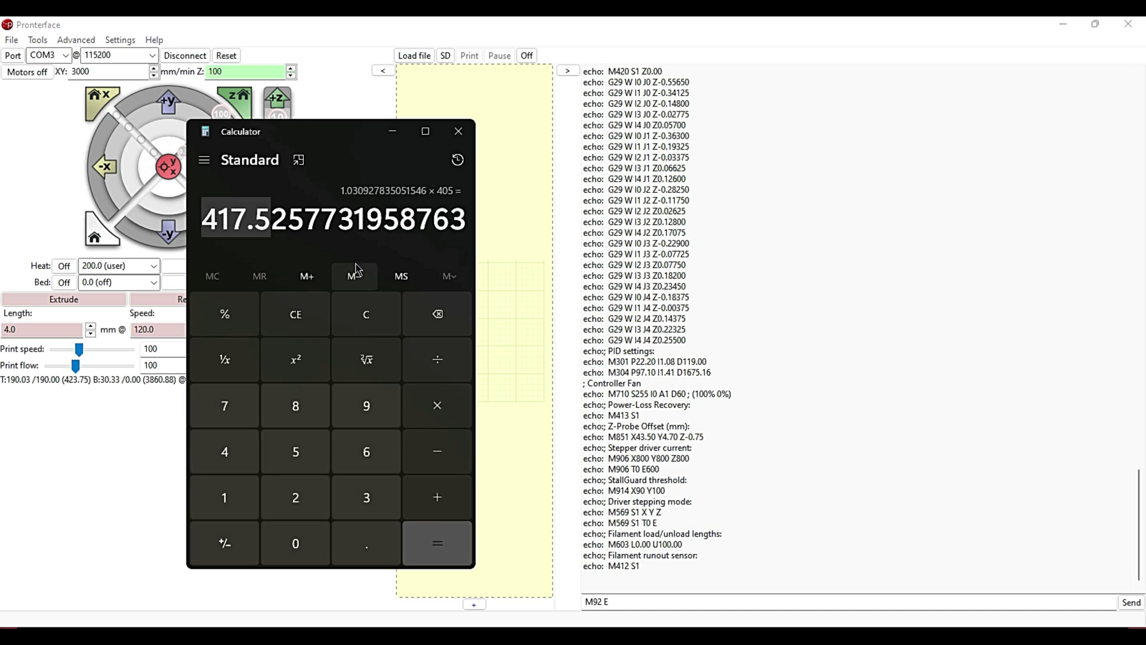
{"action": "left_click", "coordinate": [626, 601]}
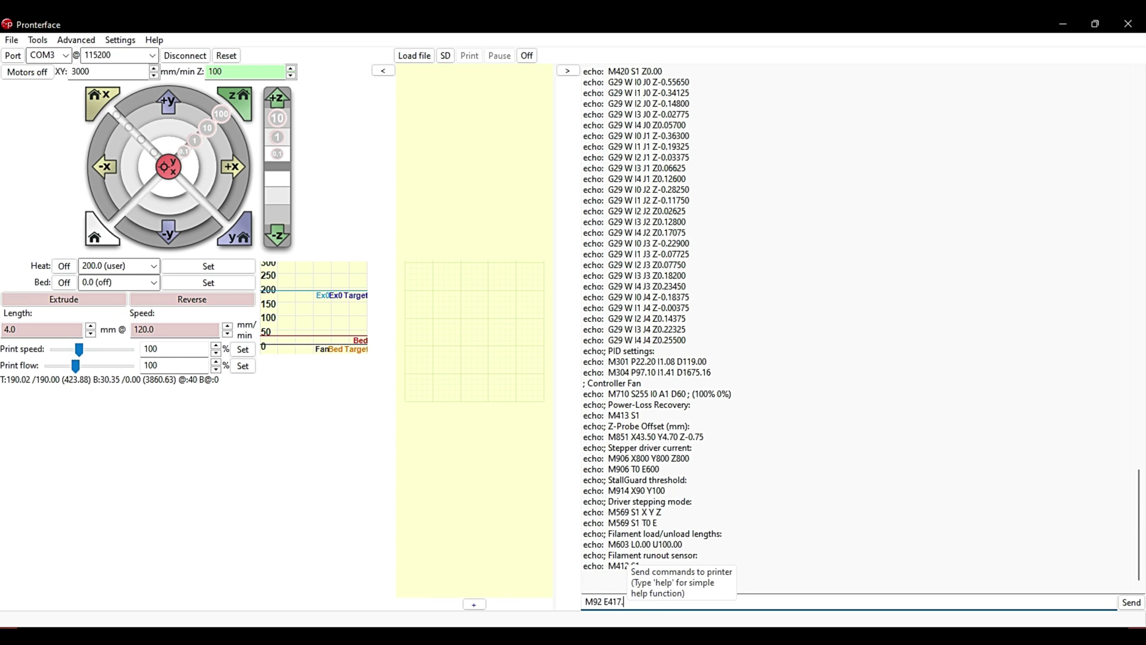
{"action": "key", "text": "Return"}
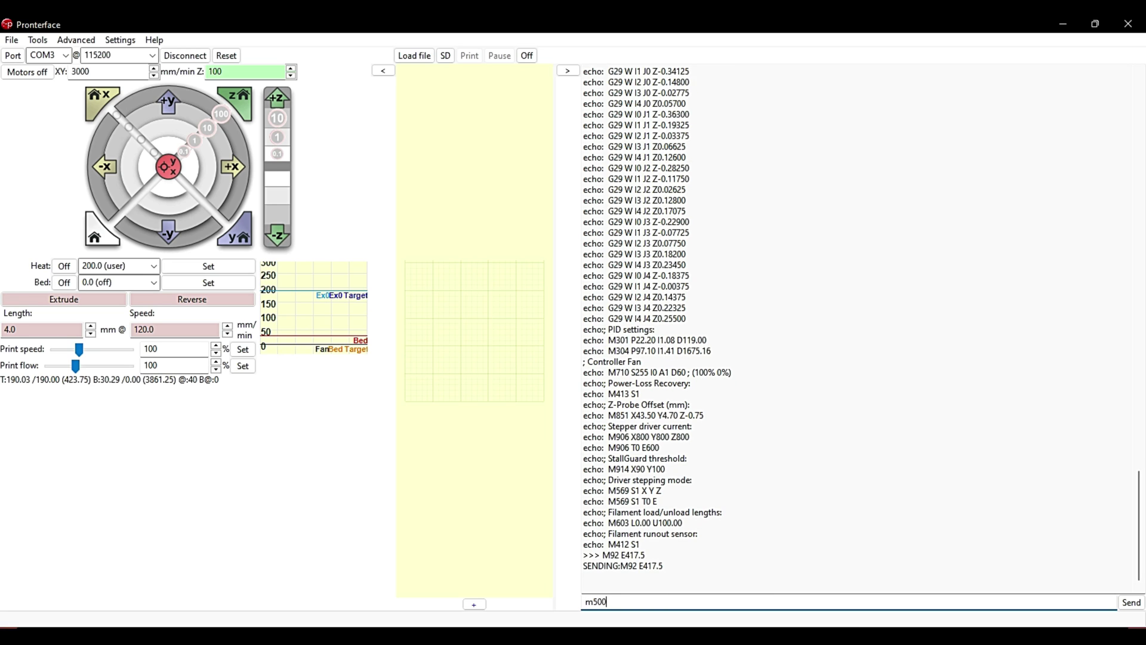
{"action": "key", "text": "Return"}
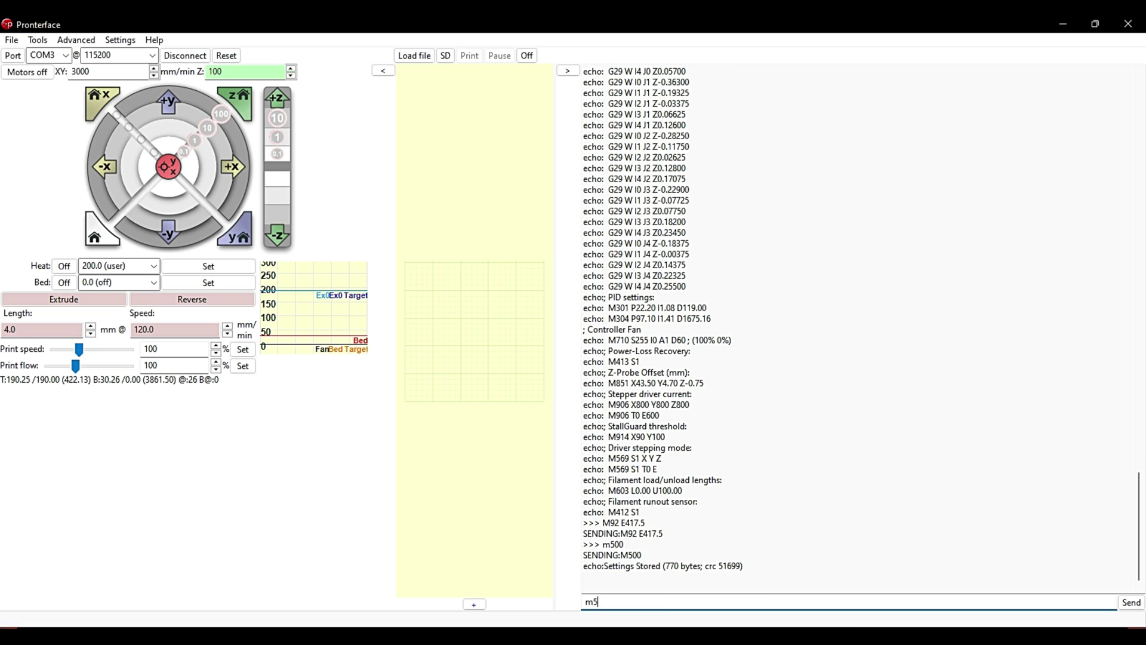
- Send M503 to list the stored settings and highlight the extruder E value in the newest M92 line
{"action": "key", "text": "Return"}
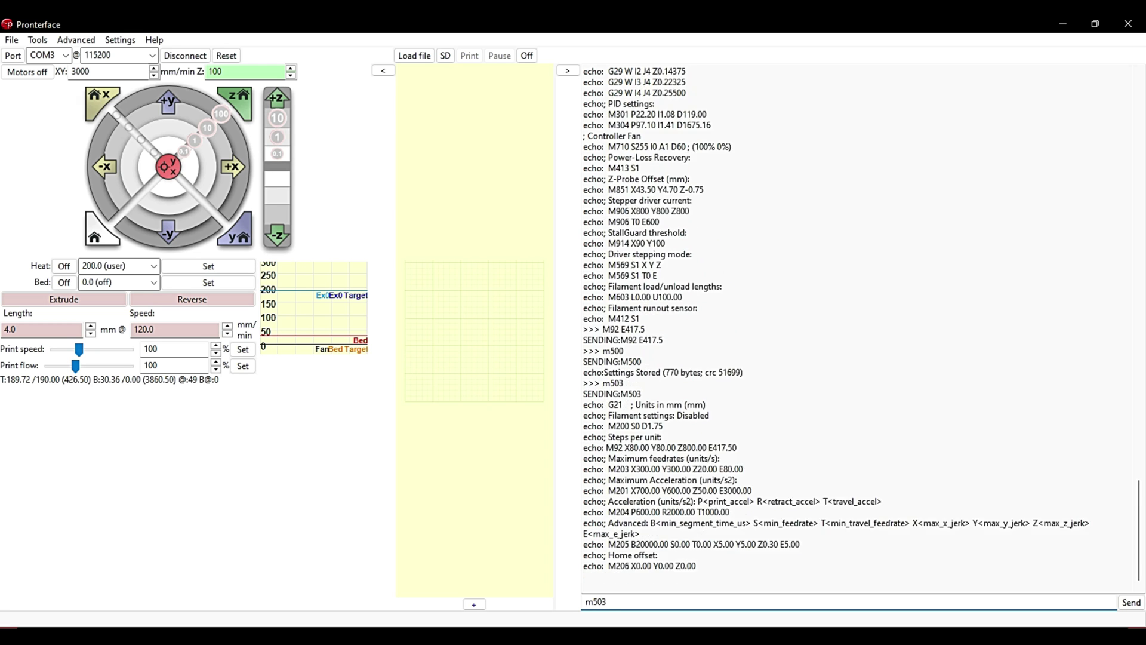
{"action": "scroll", "coordinate": [764, 341], "scroll_direction": "up", "scroll_amount": 8}
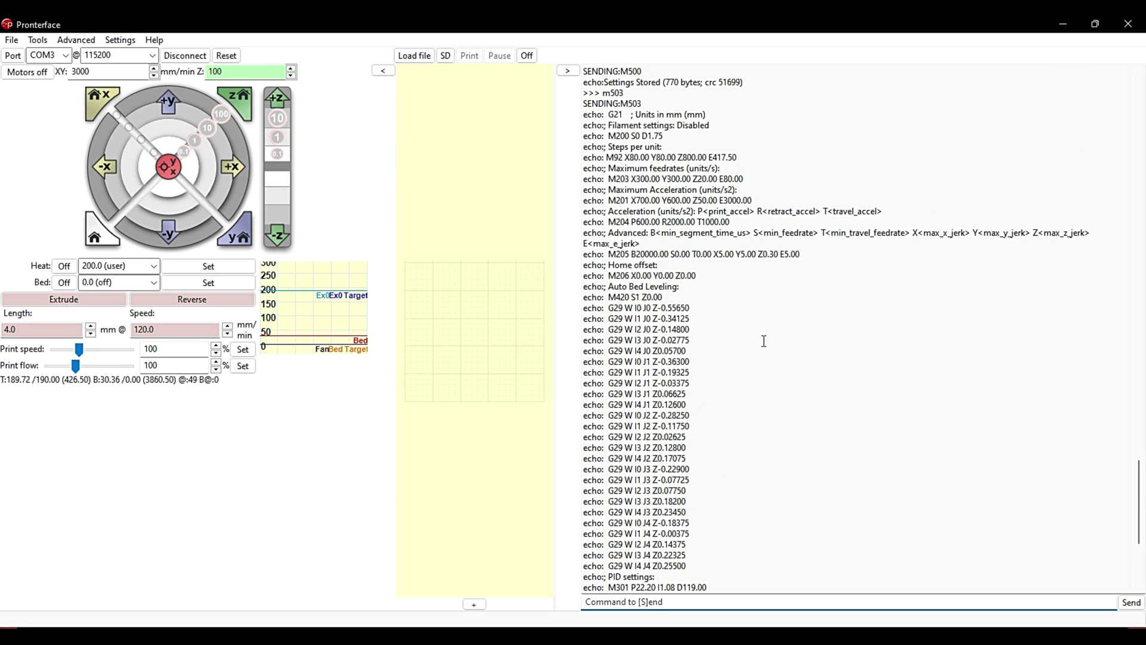
{"action": "left_click_drag", "start_coordinate": [742, 188], "coordinate": [703, 190]}
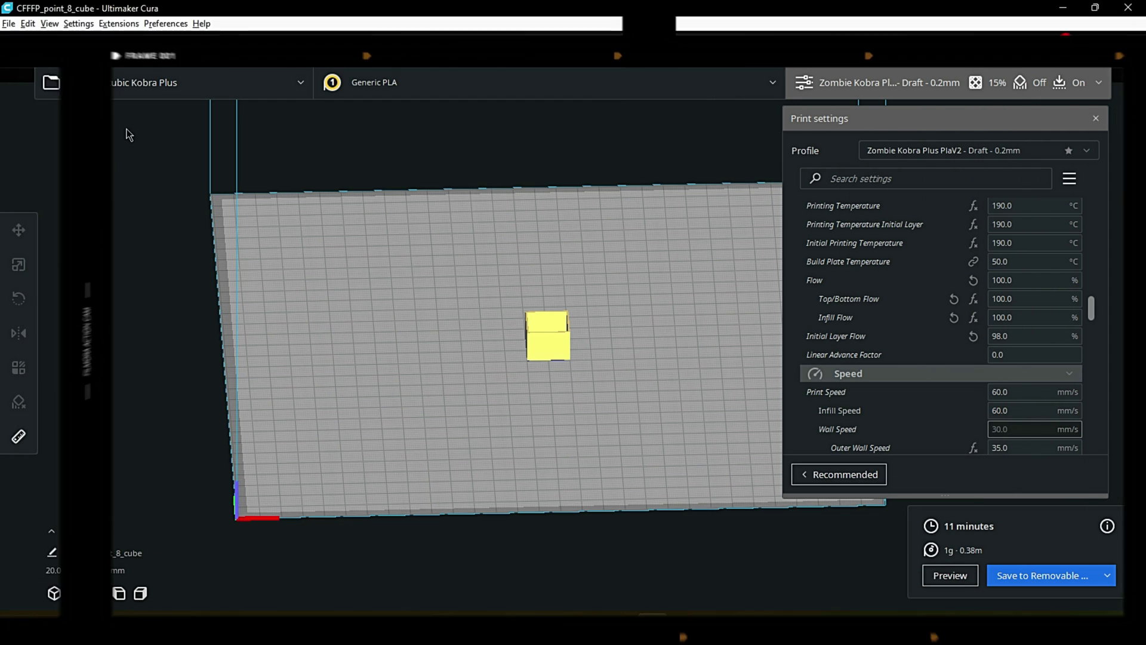
- Switch to Ultimaker Cura, choose the Anycubic Kobra printer and turn off Generate Support in the print settings
{"action": "left_click", "coordinate": [150, 82]}
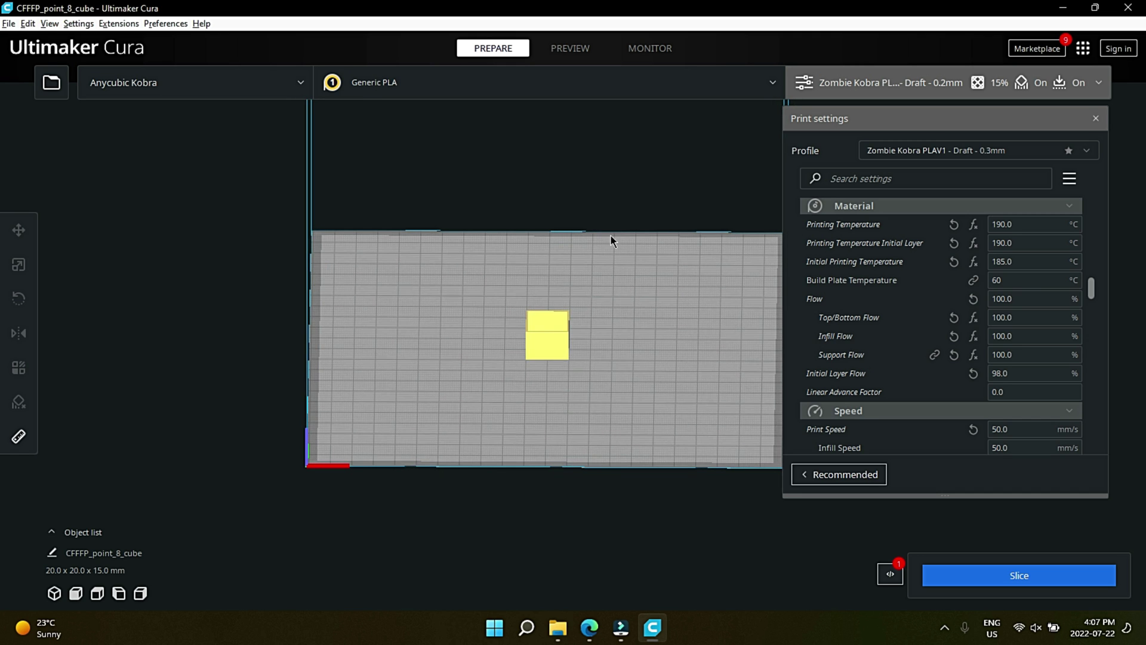
{"action": "left_click", "coordinate": [1032, 298]}
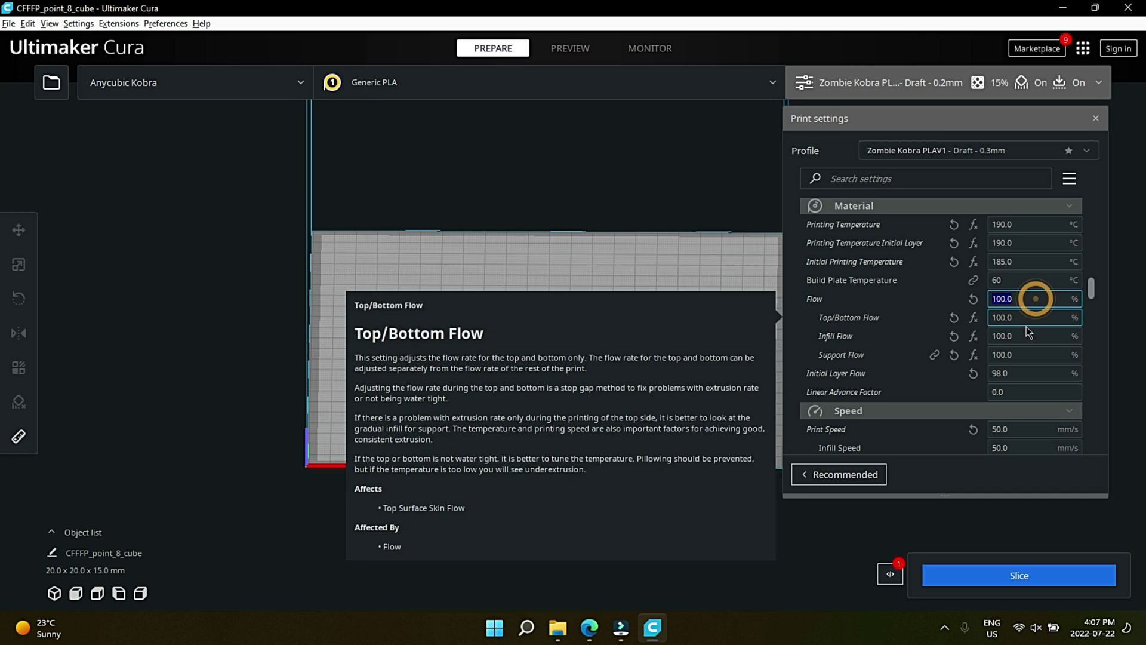
{"action": "scroll", "coordinate": [971, 381], "scroll_direction": "down", "scroll_amount": 10}
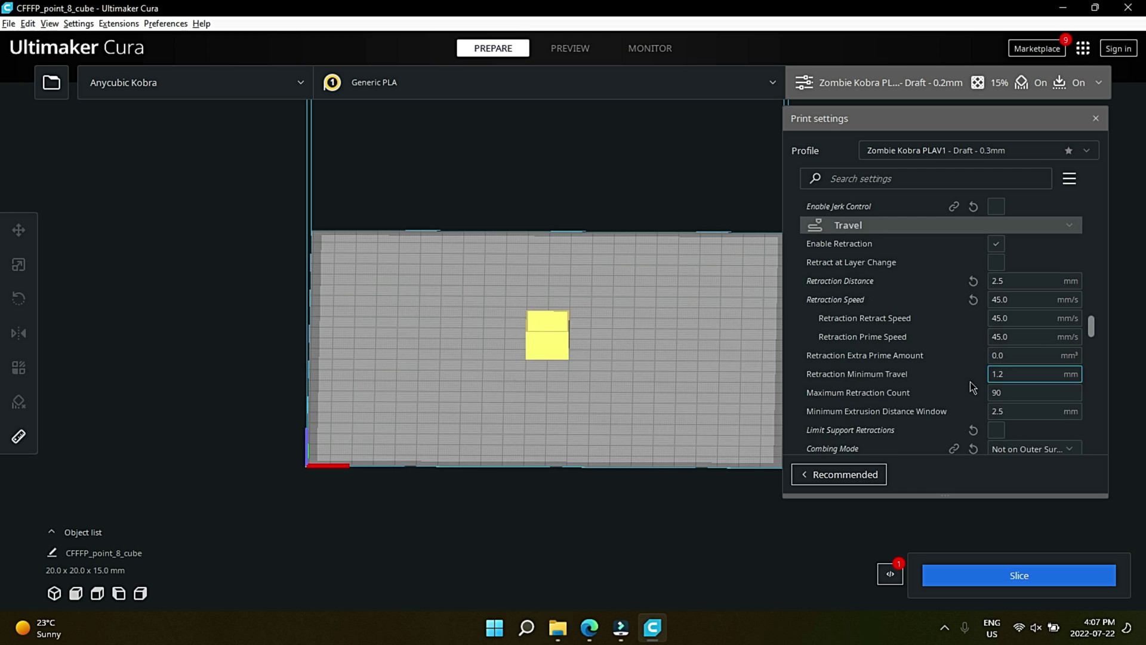
{"action": "scroll", "coordinate": [971, 383], "scroll_direction": "down", "scroll_amount": 15}
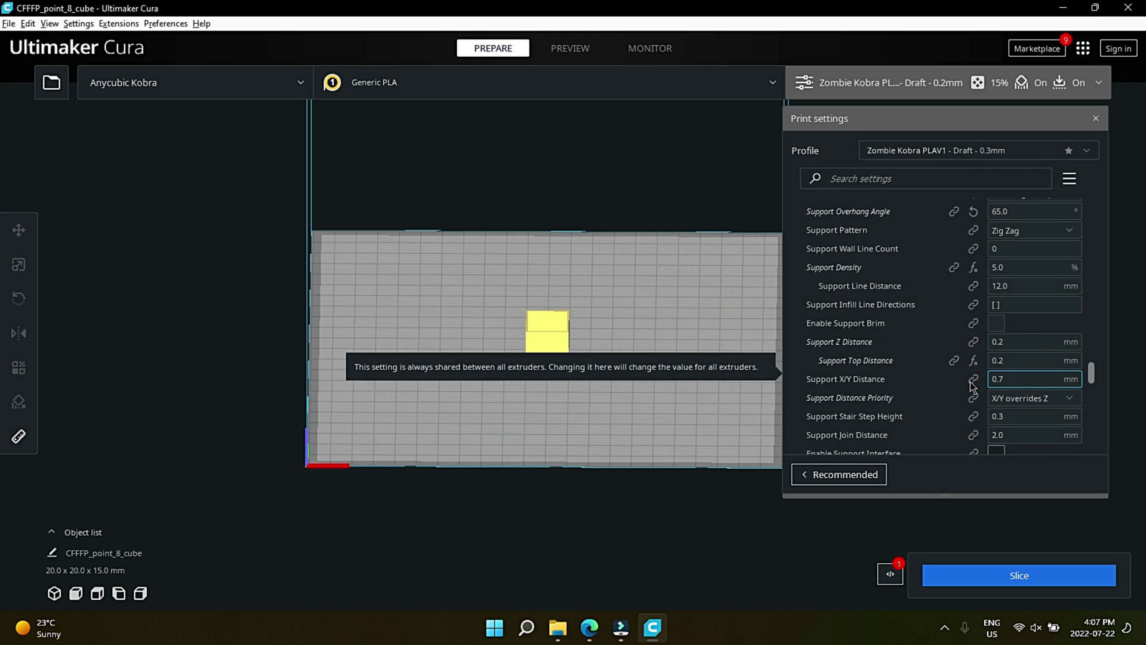
{"action": "scroll", "coordinate": [973, 385], "scroll_direction": "down", "scroll_amount": 5}
{"action": "scroll", "coordinate": [973, 382], "scroll_direction": "up", "scroll_amount": 8}
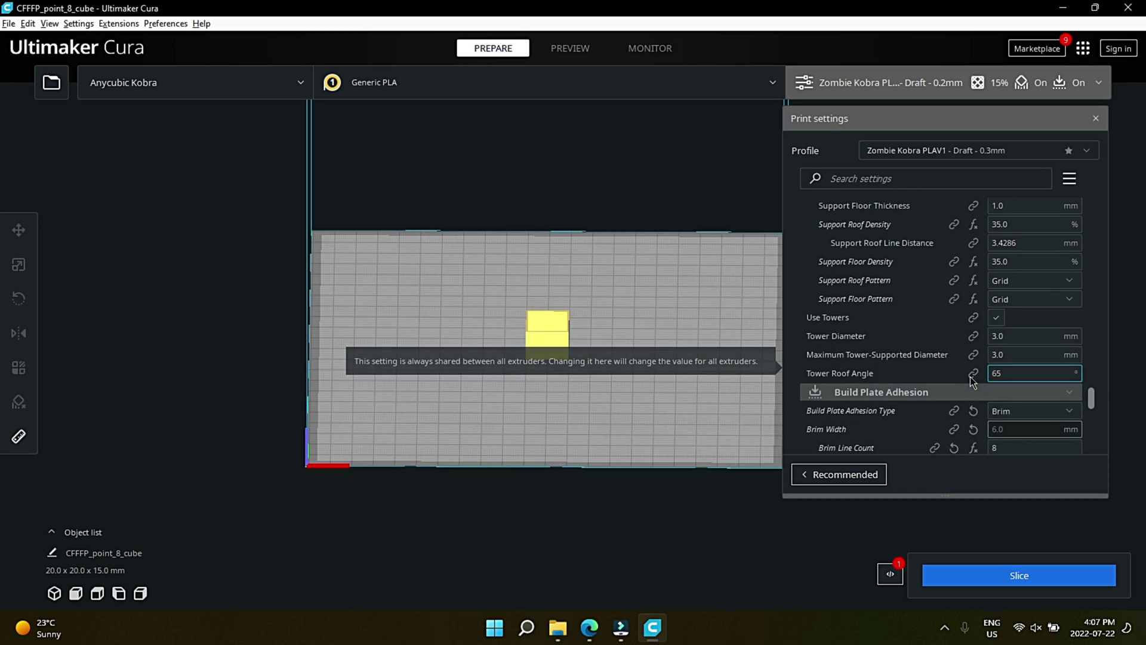
{"action": "scroll", "coordinate": [973, 381], "scroll_direction": "up", "scroll_amount": 2}
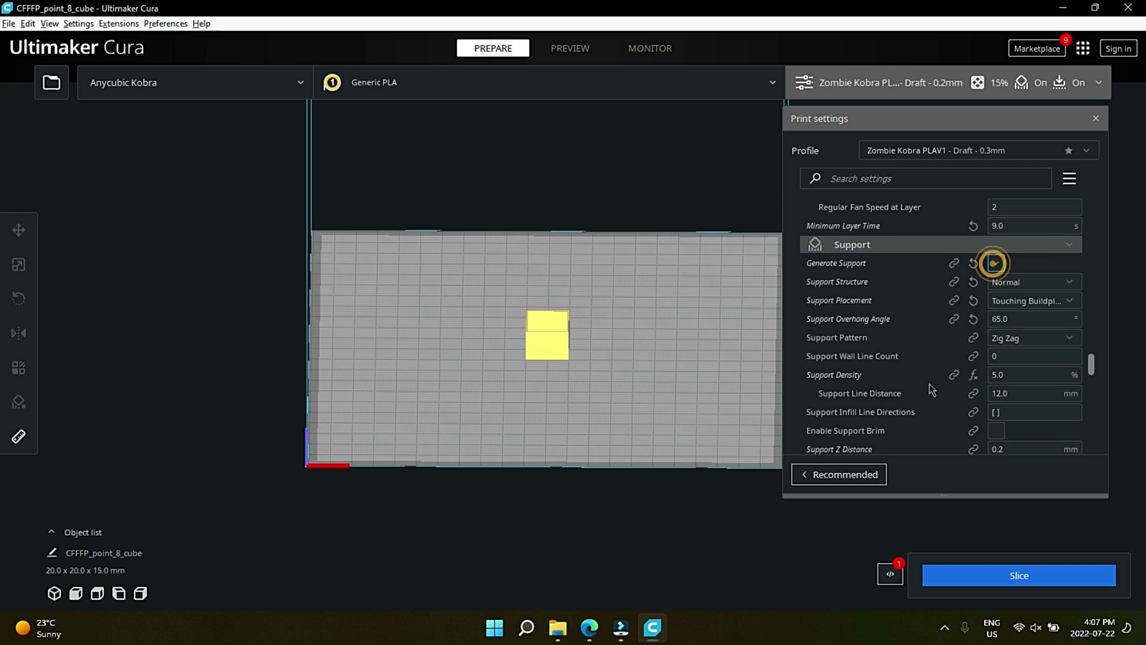
{"action": "key", "text": "space"}
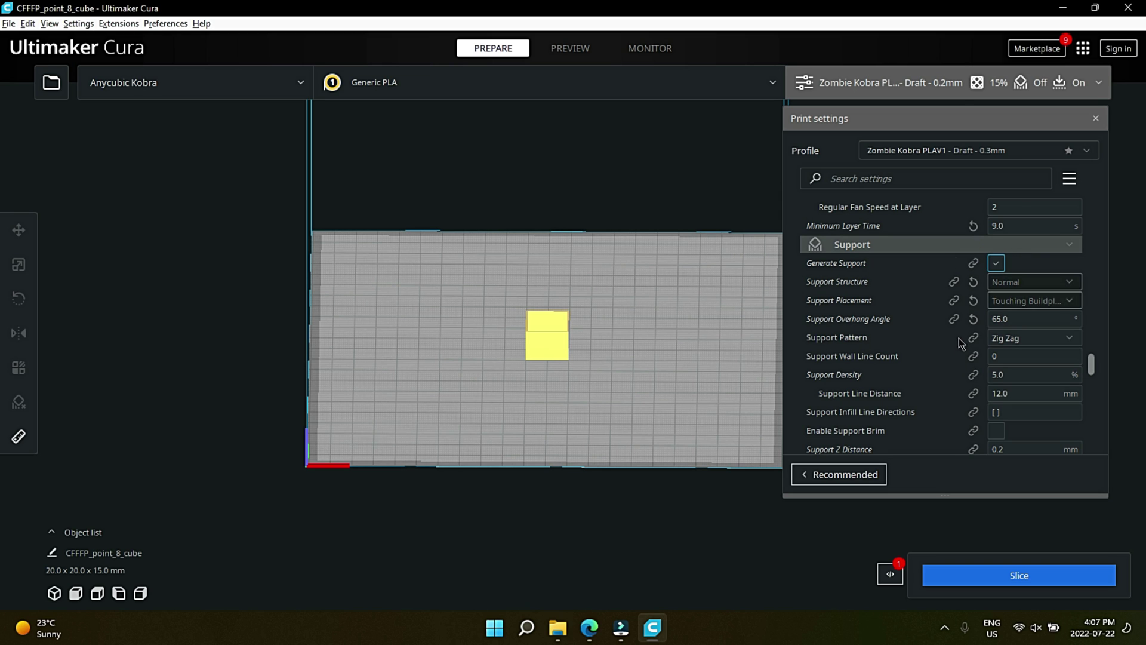
- Enable Spiralize Outer Contour in the print settings
{"action": "scroll", "coordinate": [959, 339], "scroll_direction": "down", "scroll_amount": 9}
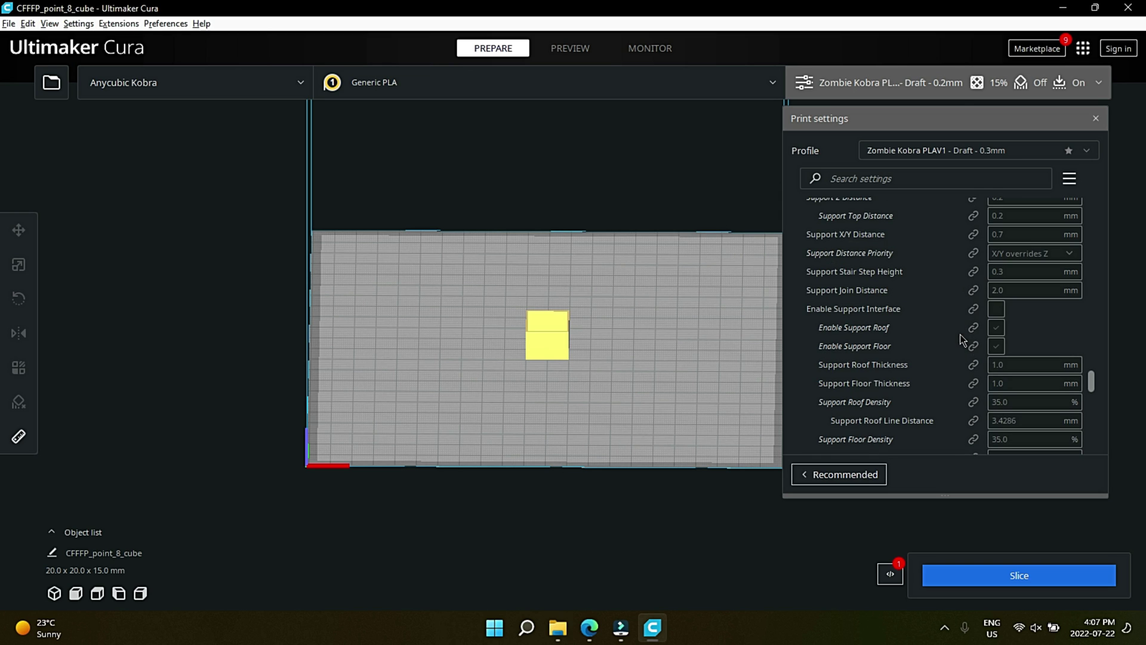
{"action": "scroll", "coordinate": [960, 335], "scroll_direction": "down", "scroll_amount": 15}
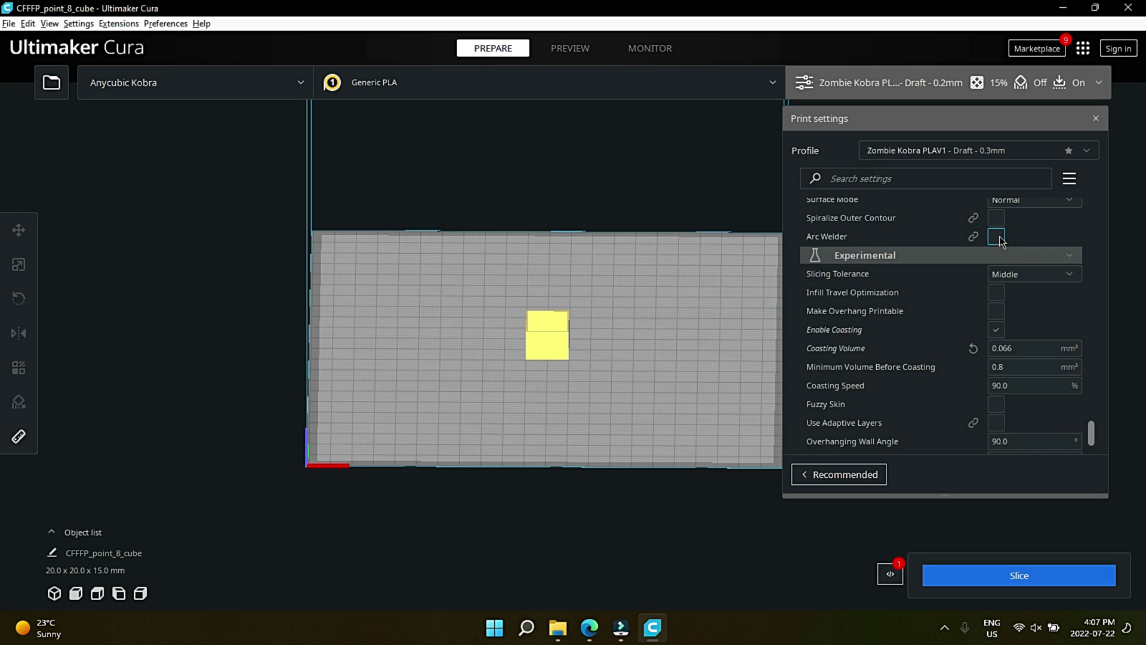
{"action": "left_click", "coordinate": [996, 219]}
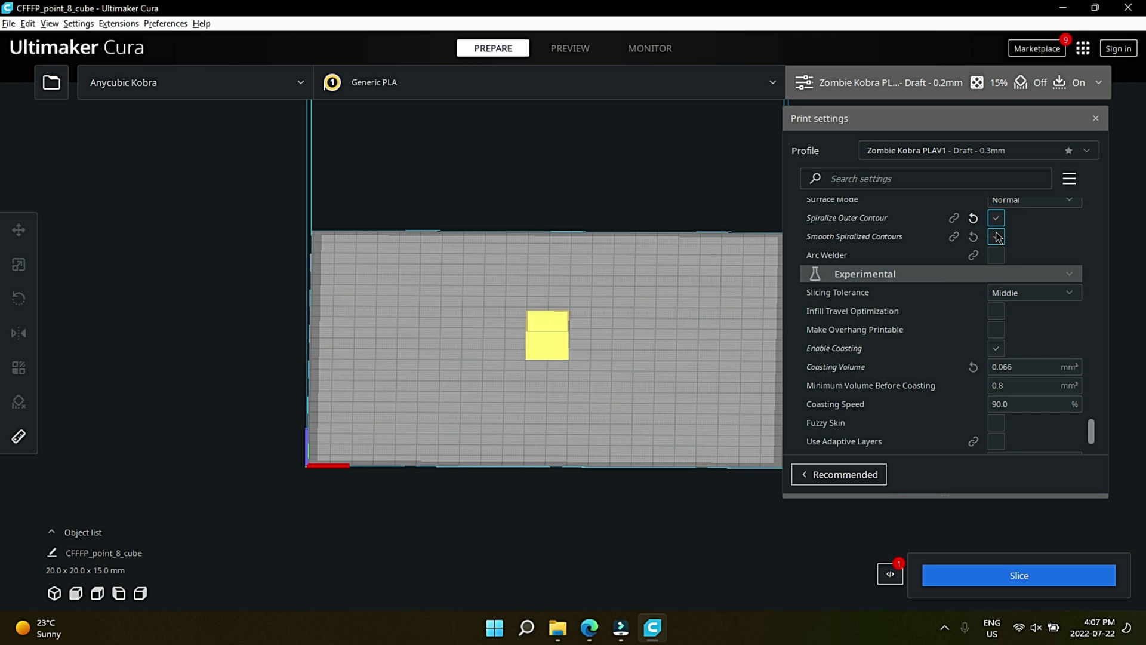
- Slice the calibration cube, inspect its layer preview and save the sliced file to the removable drive
{"action": "left_click", "coordinate": [1006, 576]}
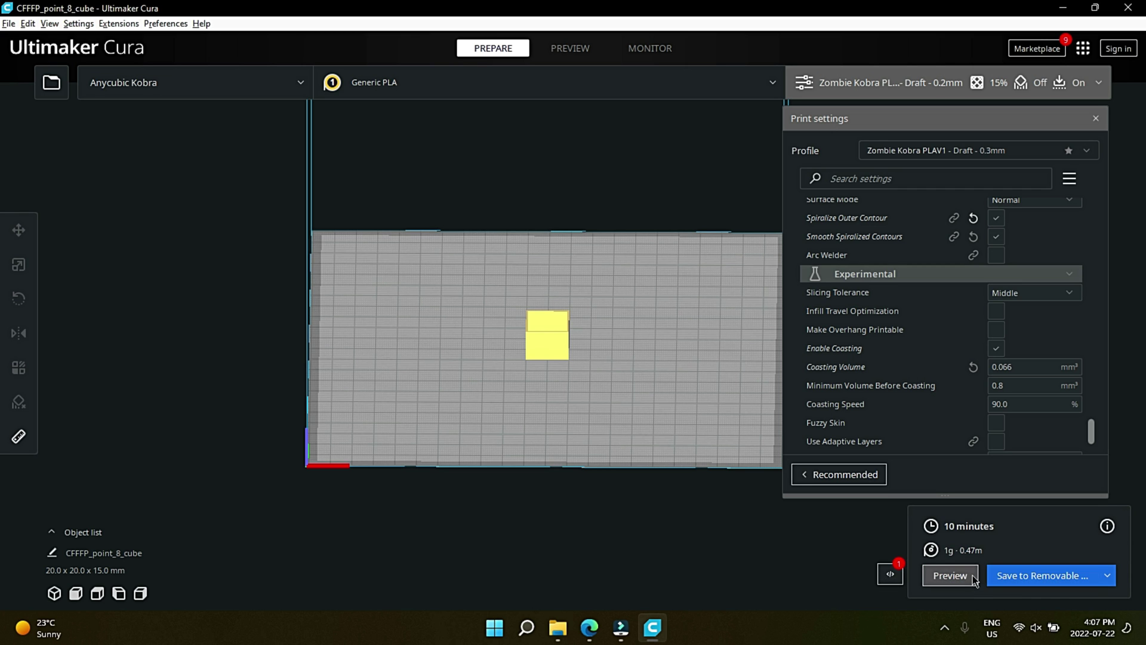
{"action": "left_click", "coordinate": [968, 575]}
{"action": "scroll", "coordinate": [518, 352], "scroll_direction": "up", "scroll_amount": 5}
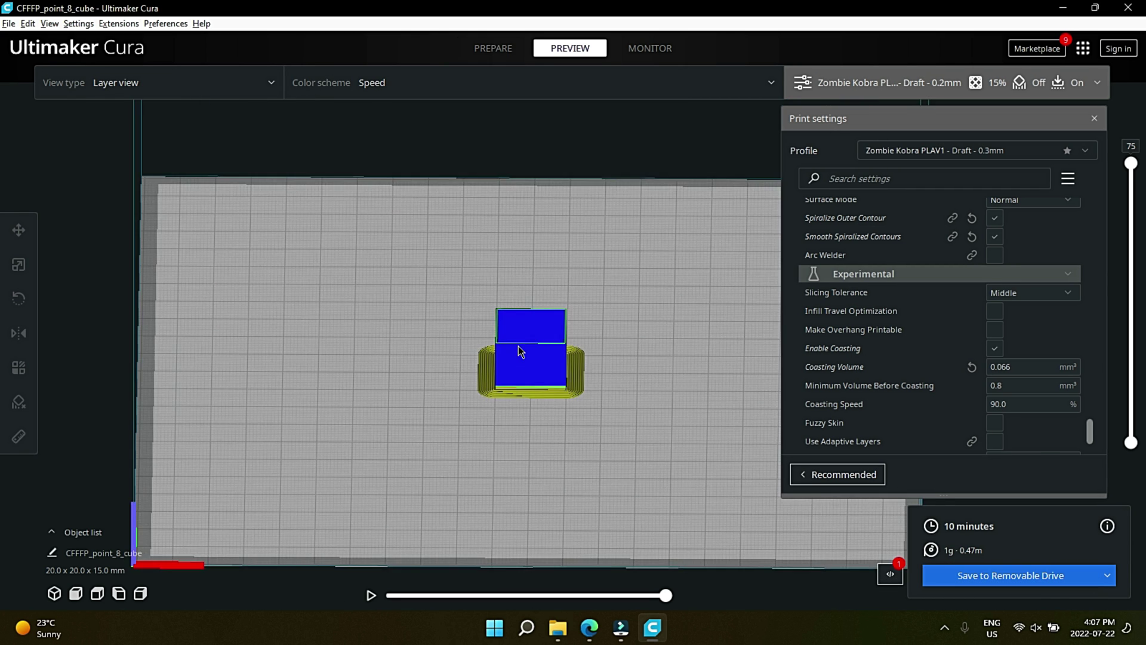
{"action": "right_click_drag", "start_coordinate": [518, 350], "coordinate": [507, 409]}
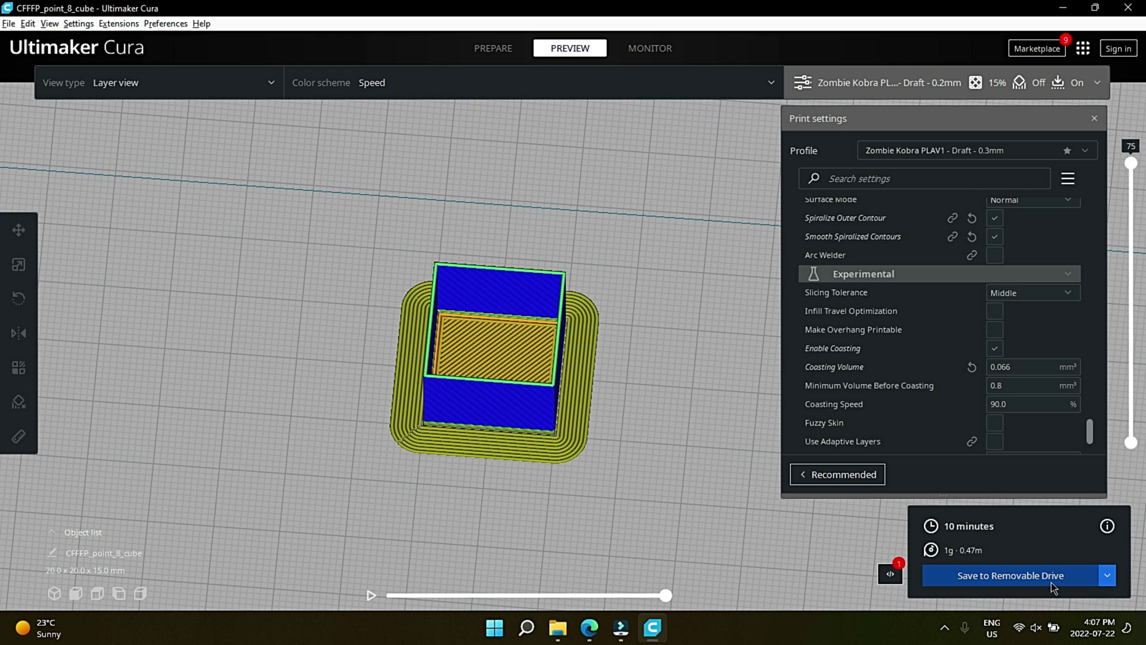
{"action": "left_click", "coordinate": [1037, 575]}
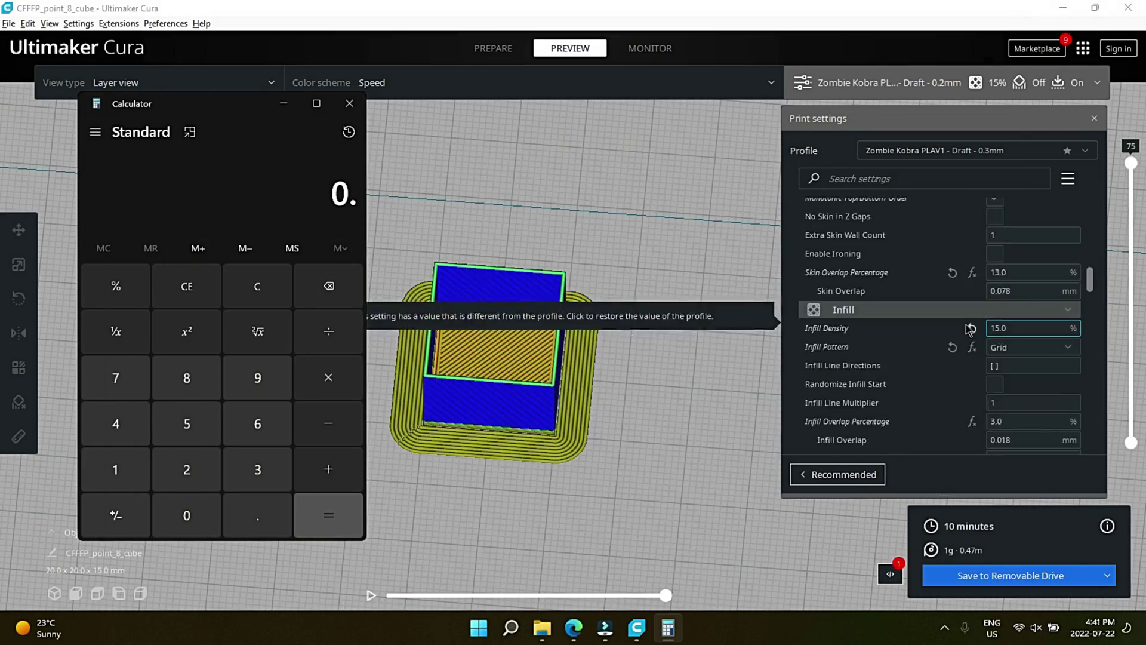
- Locate the material flow settings and divide 0.6 by 0.62 in Calculator
{"action": "scroll", "coordinate": [970, 328], "scroll_direction": "down", "scroll_amount": 10}
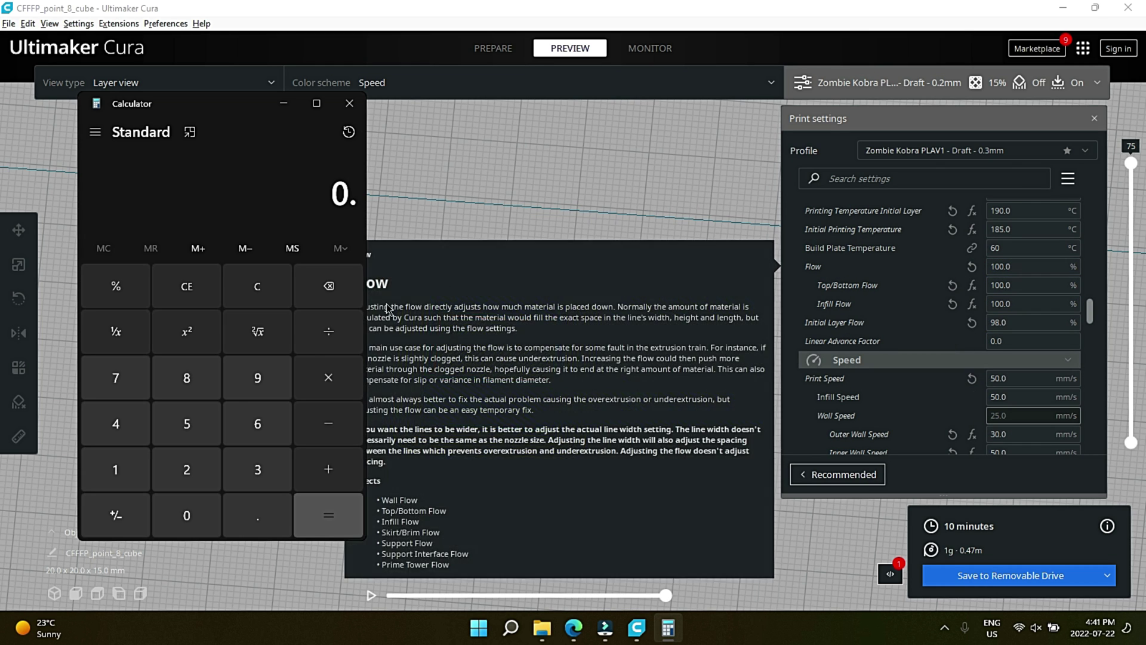
{"action": "left_click", "coordinate": [264, 431]}
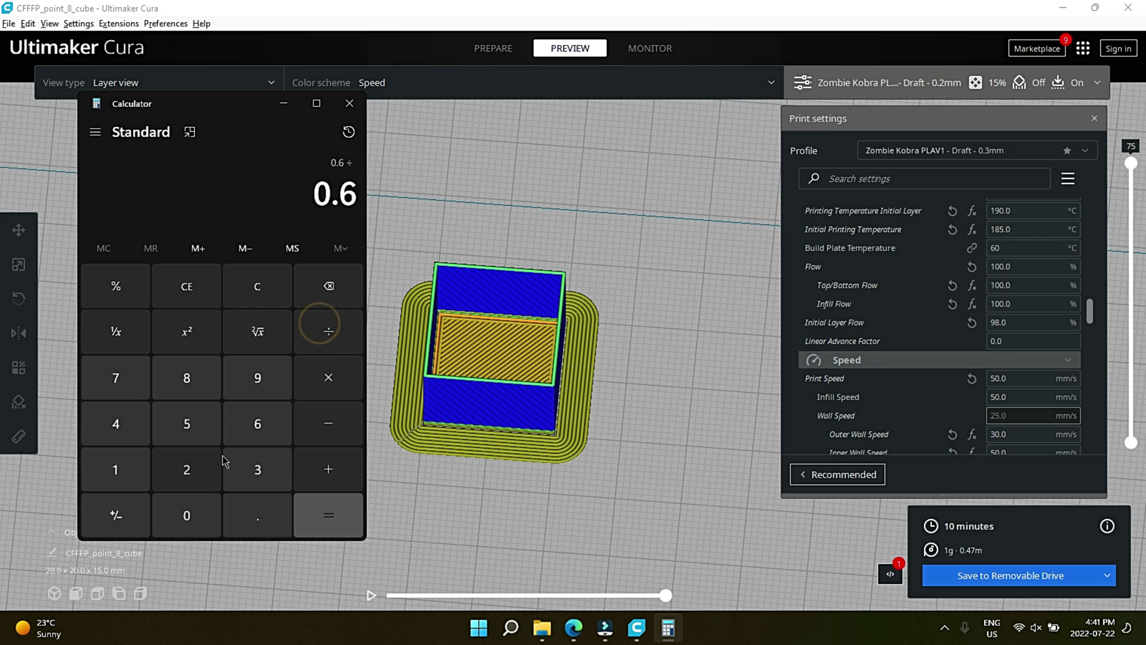
{"action": "left_click", "coordinate": [271, 427]}
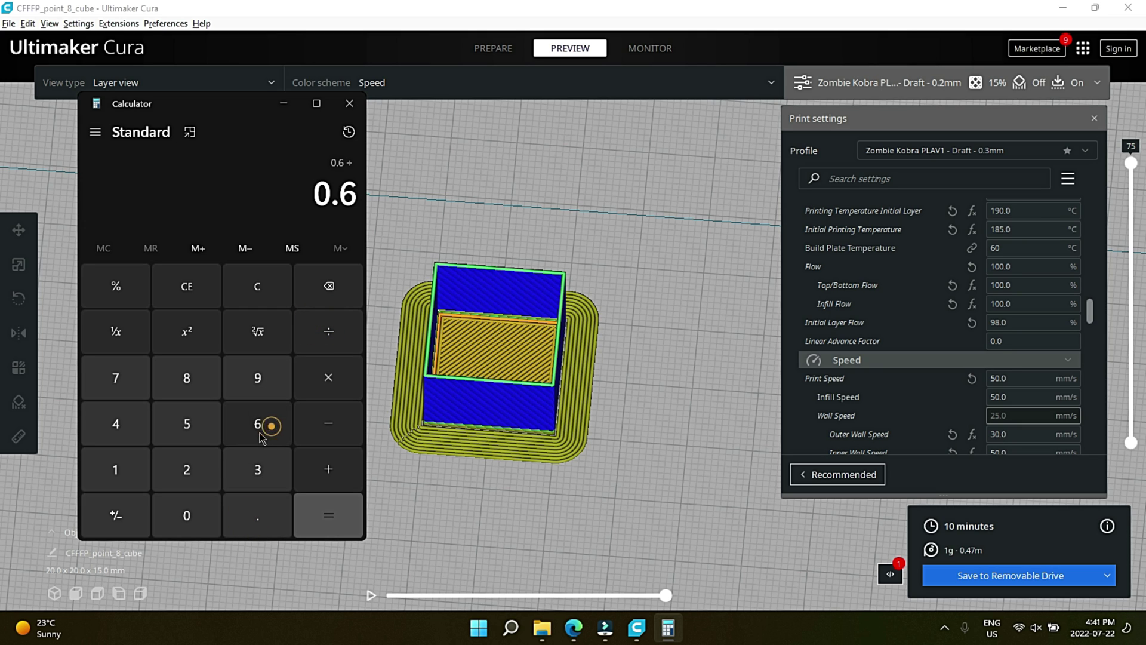
{"action": "left_click", "coordinate": [322, 517]}
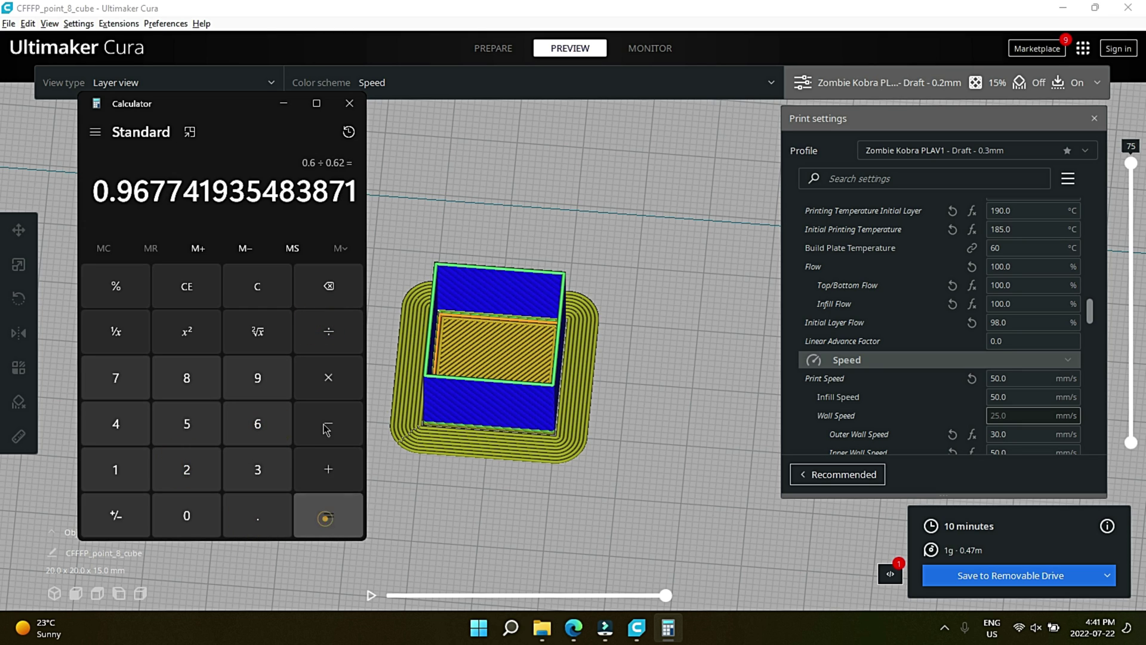
- Set Flow to 96%, Top/Bottom Flow to 98% and Infill Flow to 96%, and reslice the cube for preview
{"action": "left_click", "coordinate": [1018, 266]}
{"action": "type", "text": "96"}
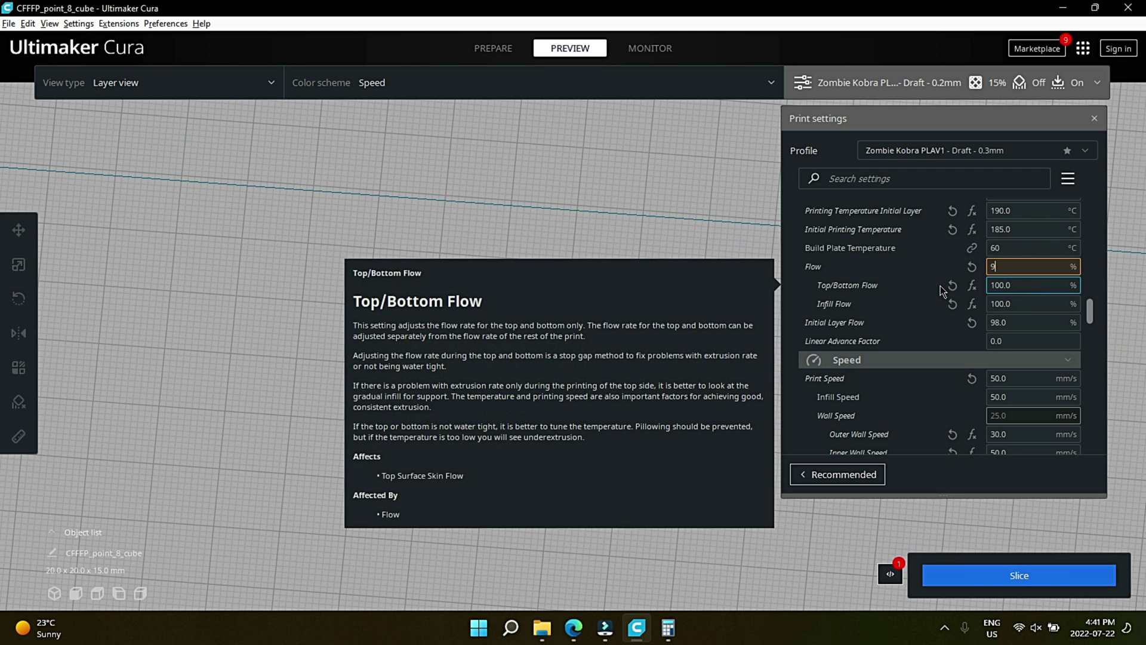
{"action": "left_click", "coordinate": [1024, 282]}
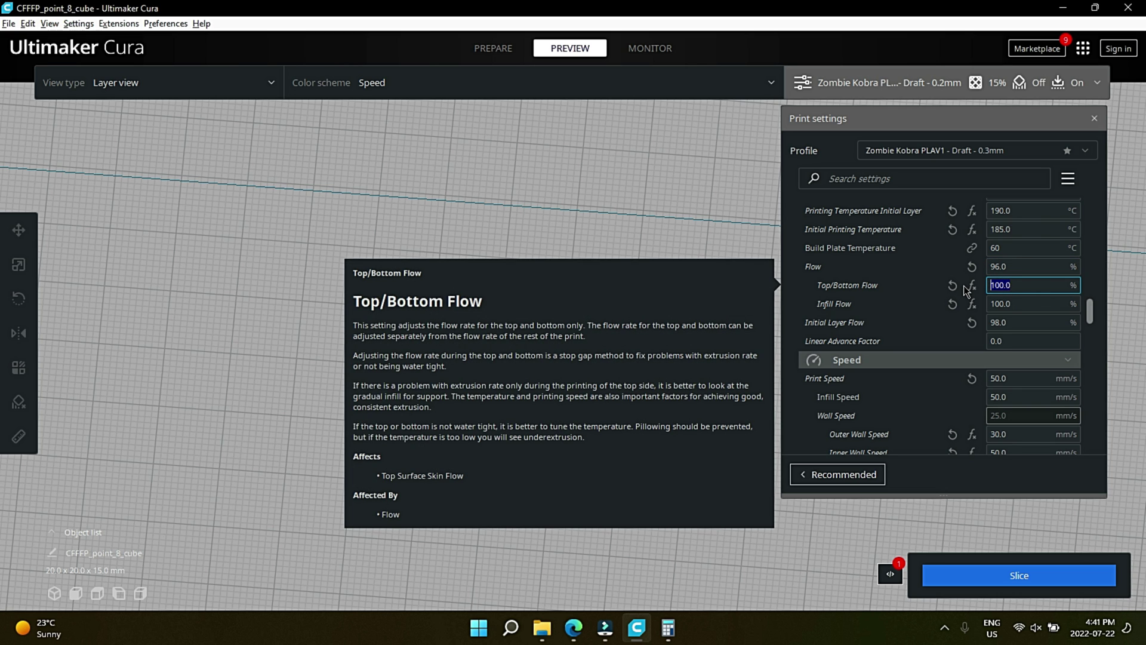
{"action": "type", "text": "98"}
{"action": "left_click", "coordinate": [1025, 304]}
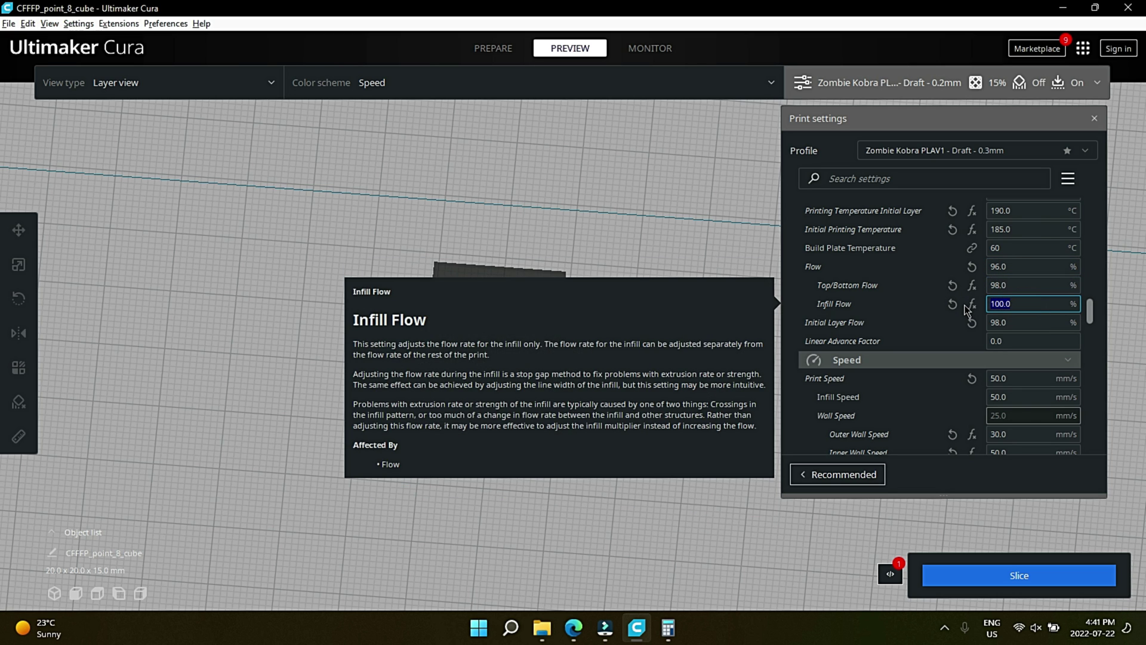
{"action": "type", "text": "96"}
{"action": "left_click", "coordinate": [1015, 323]}
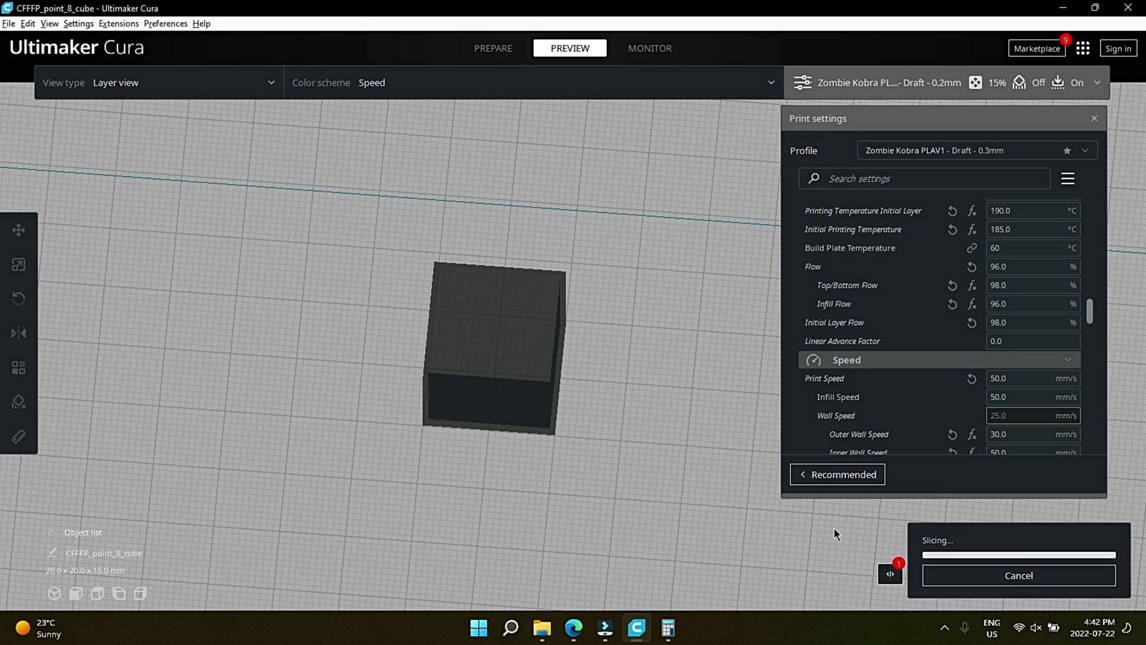
{"action": "right_click_drag", "start_coordinate": [511, 361], "coordinate": [512, 370]}
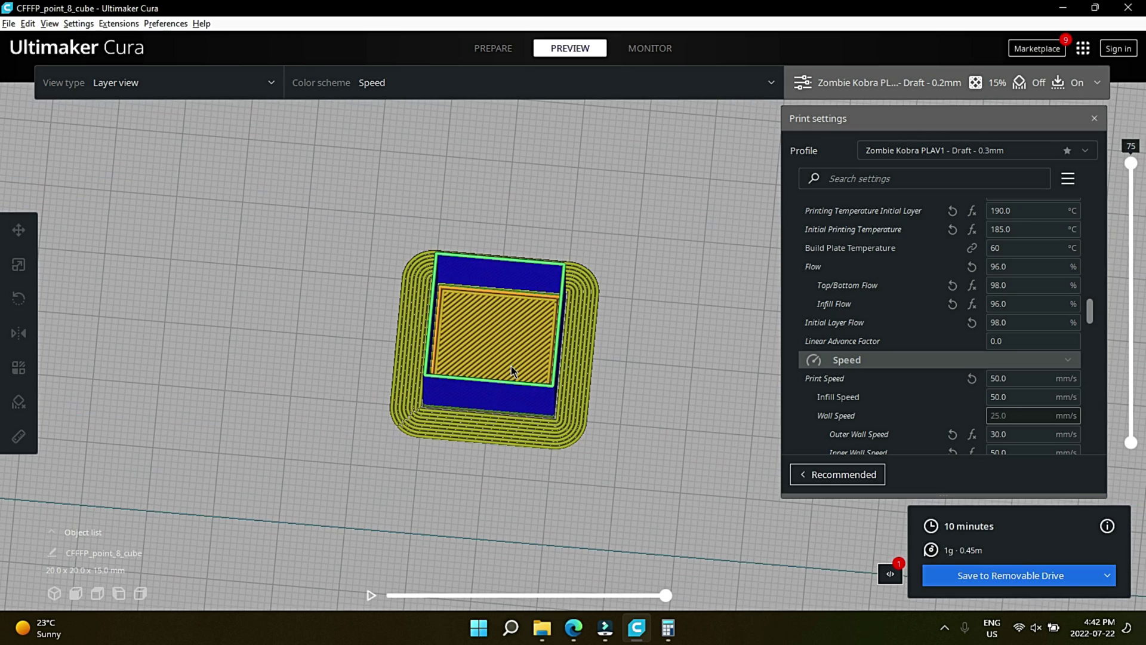